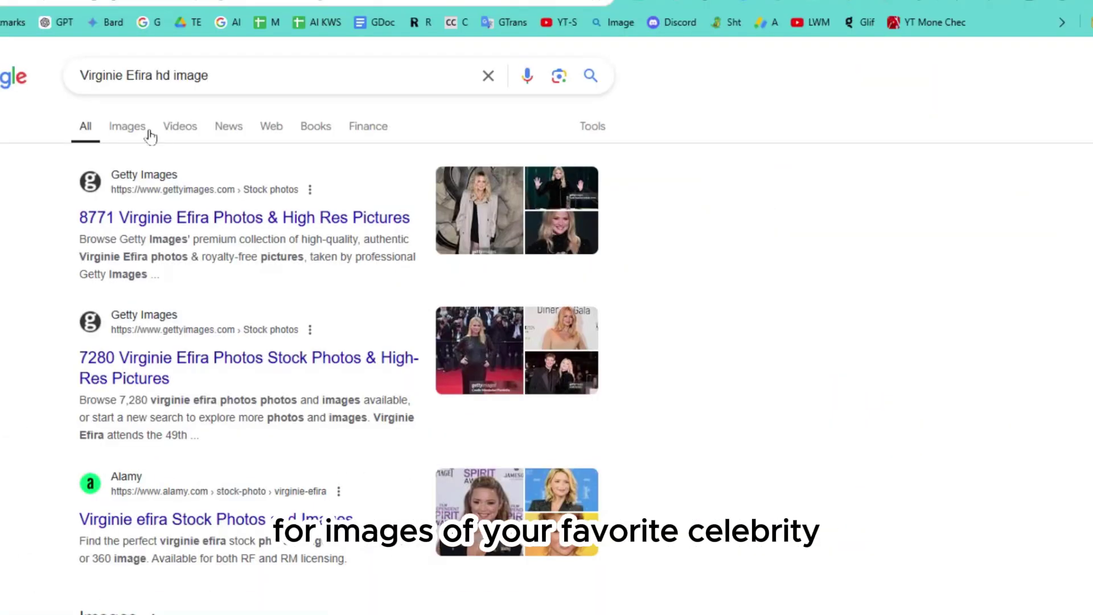
Step: Search Google Images for younger photos of the actress and save one to the computer
left_click(145, 128)
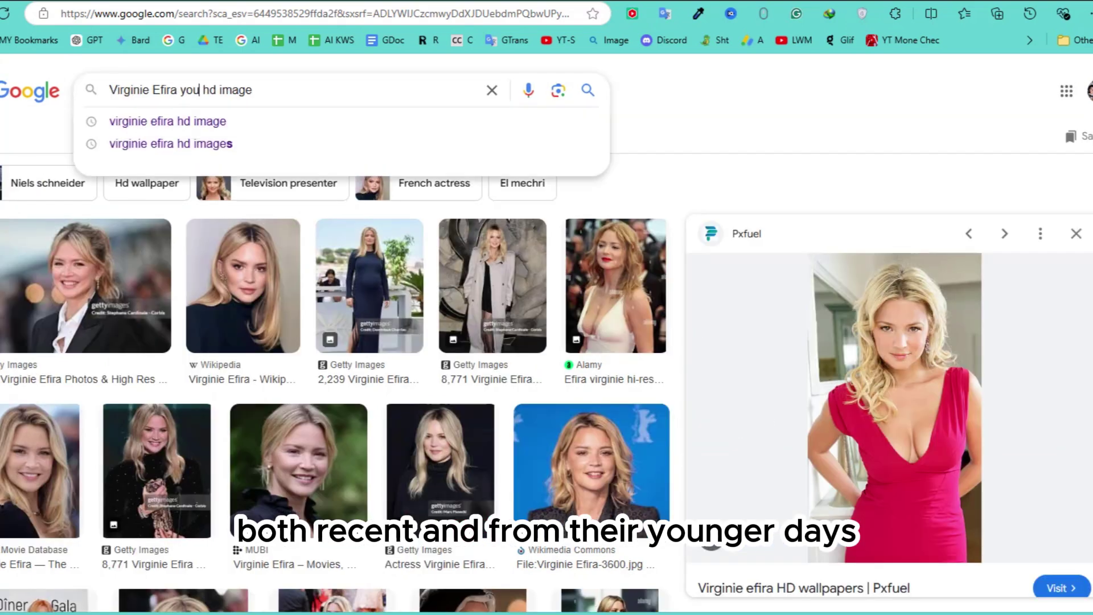
type("nger")
key("Return")
right_click(835, 255)
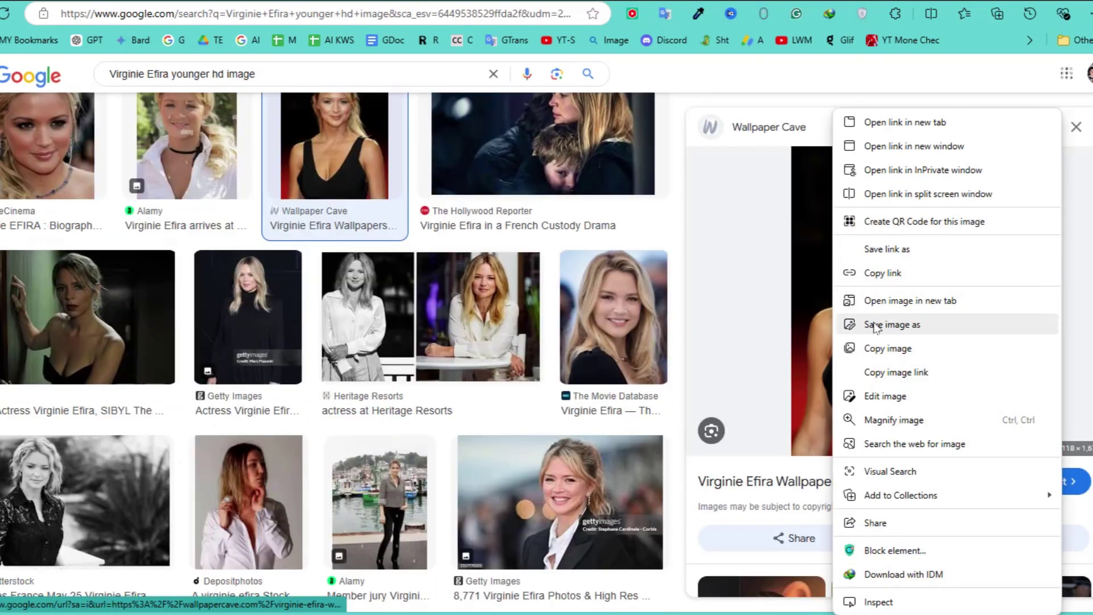
left_click(873, 324)
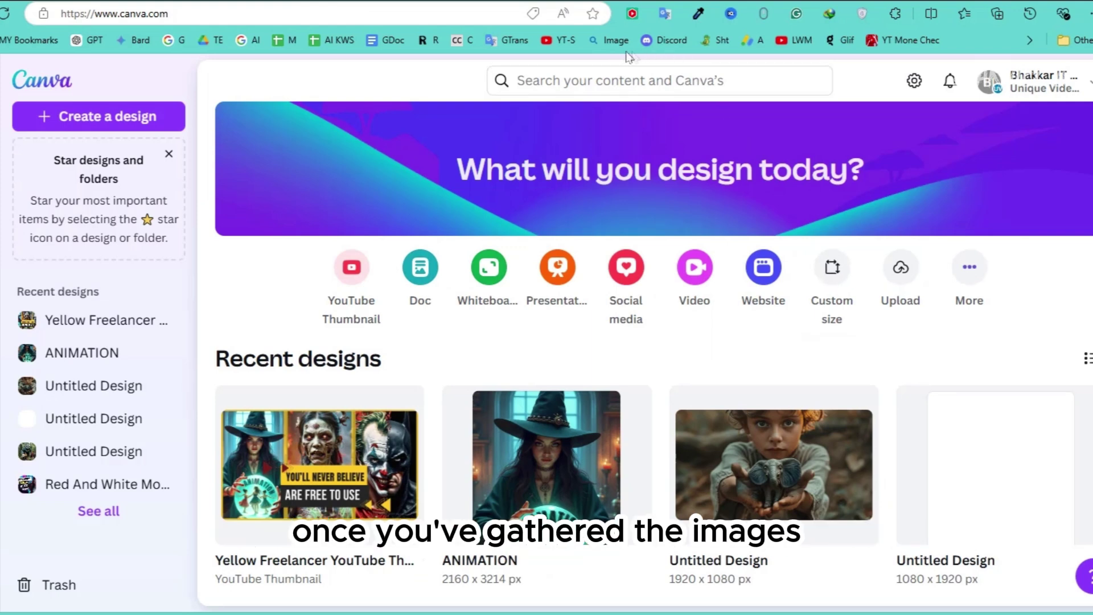
Step: Create a 1920×1080 custom design and upload both downloaded actress photos
left_click(823, 275)
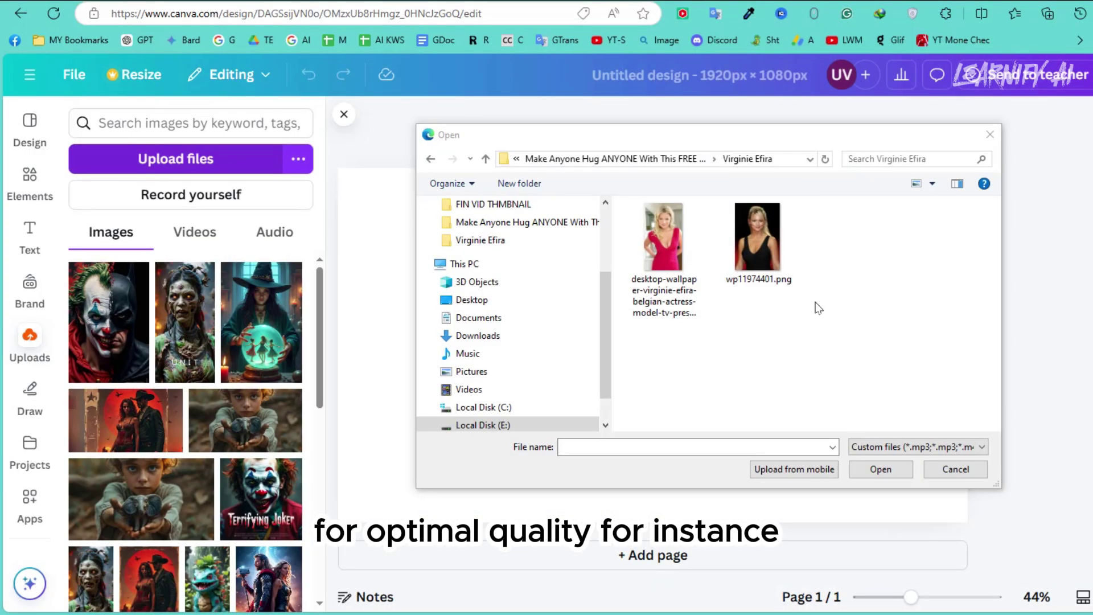
left_click_drag(822, 292, 683, 273)
left_click(881, 469)
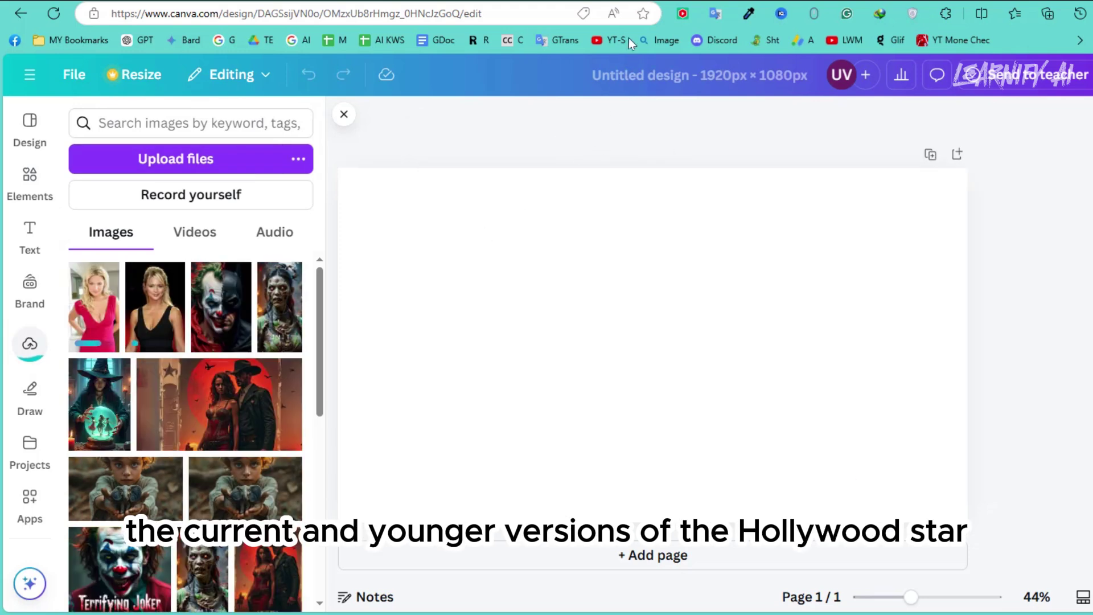
Step: Place the red-dress photo at the page's top-left and enlarge it to full height
left_click(100, 317)
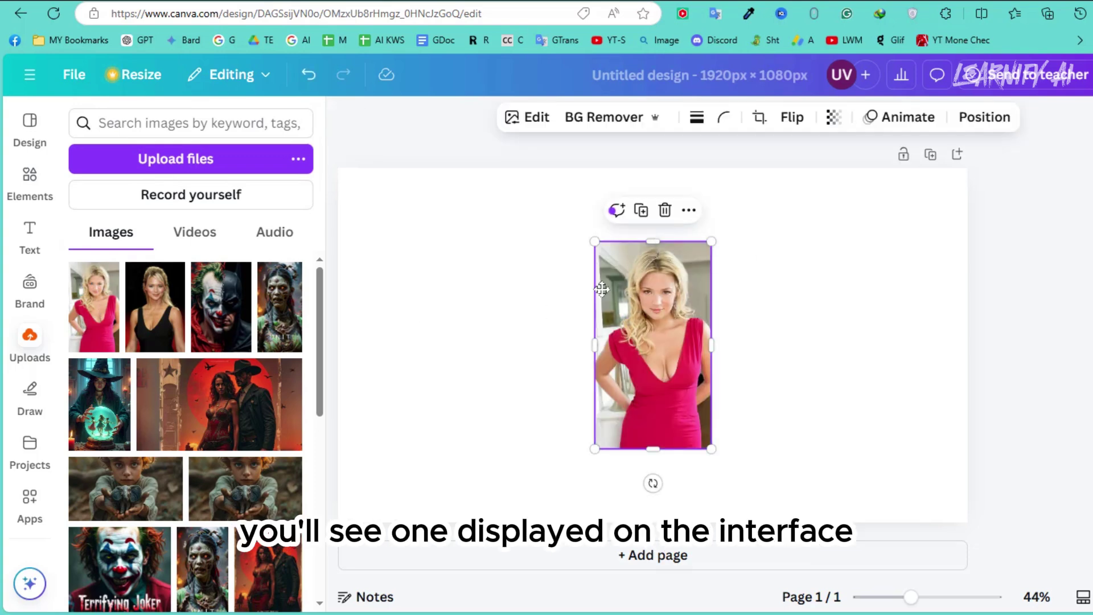
left_click_drag(602, 290, 397, 230)
left_click_drag(449, 374, 586, 488)
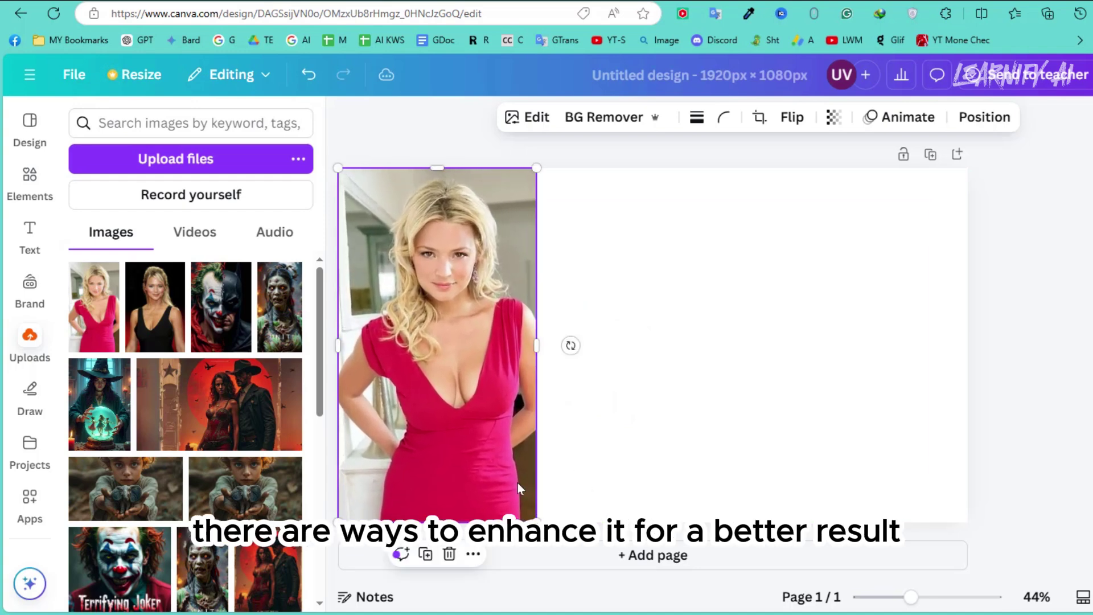
Step: Upscale the red-dress and black-dress photos with Canva's Image Upscaler
left_click(529, 117)
left_click(171, 518)
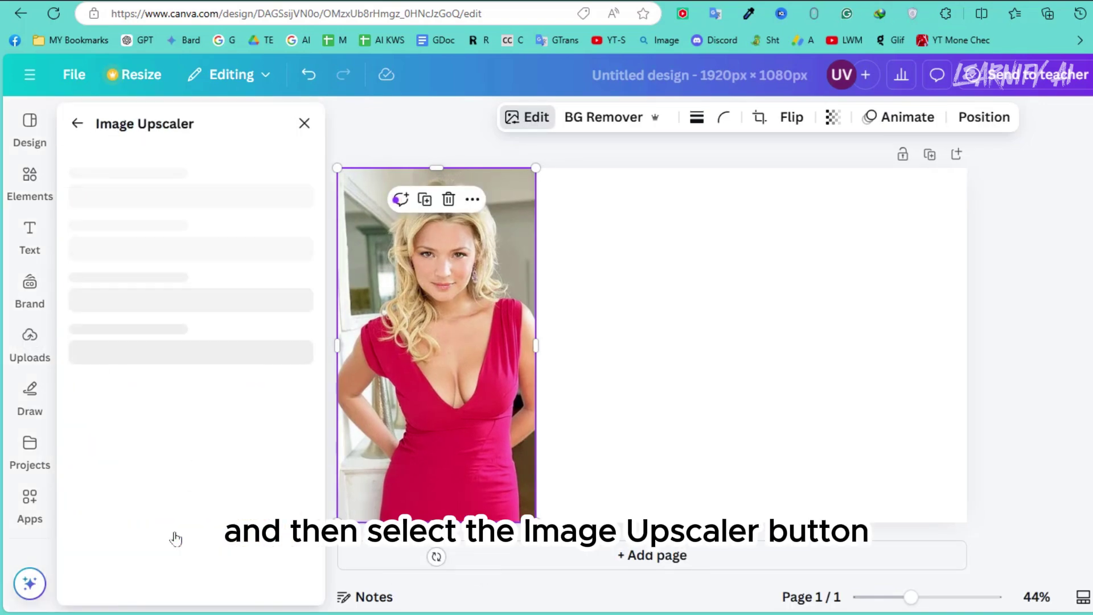
left_click(233, 508)
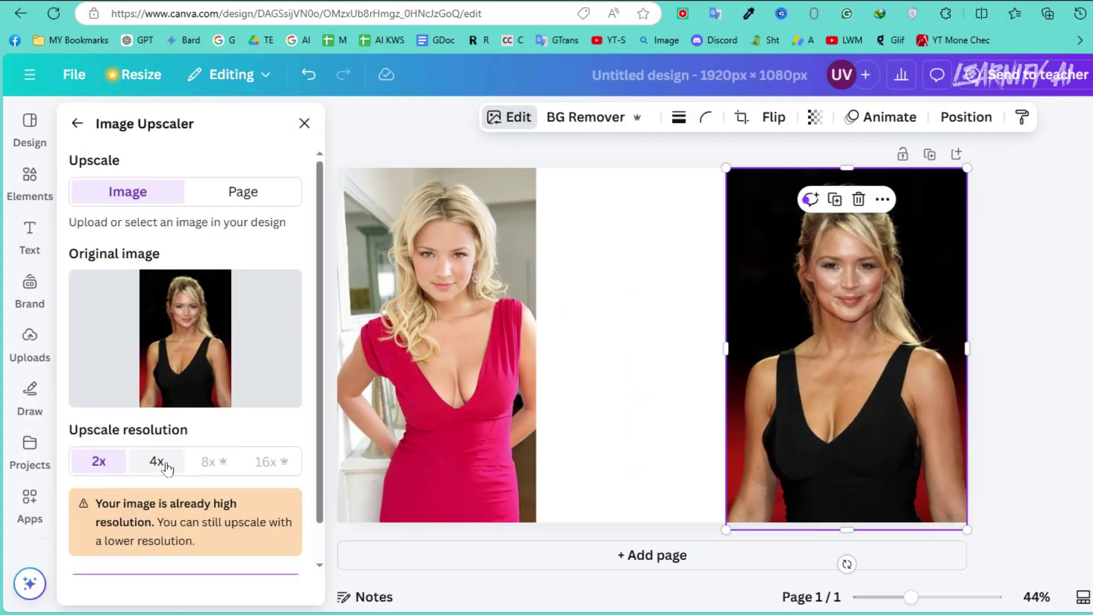
scroll(159, 459, "down", 1)
left_click(185, 549)
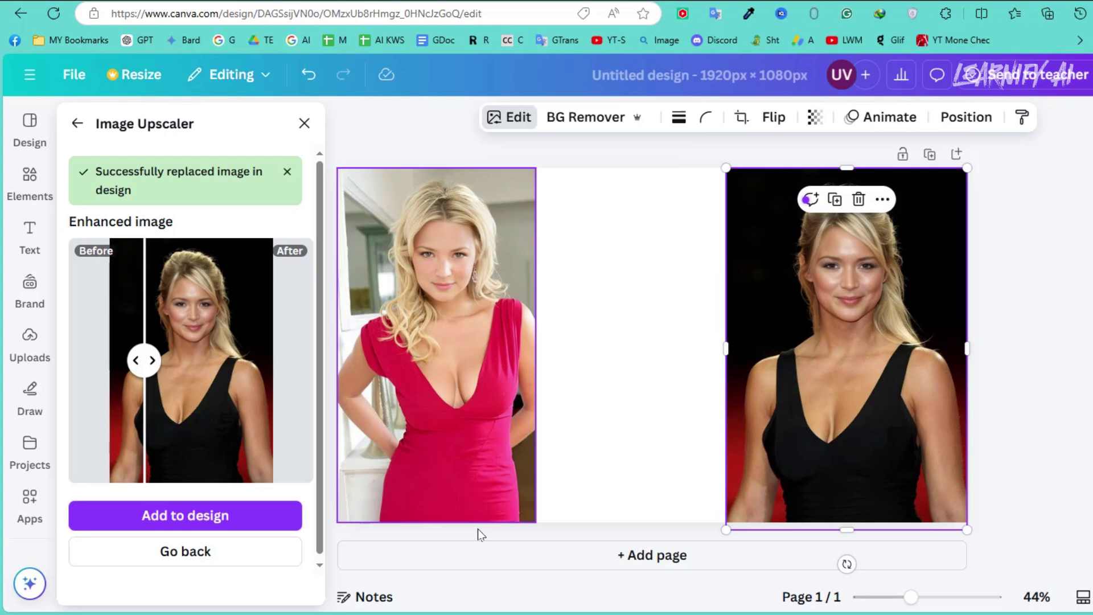
Step: Enlarge the red-dress photo and nudge the black-dress photo so the faces align
left_click(477, 515)
left_click_drag(911, 597, 901, 596)
left_click_drag(537, 479, 605, 572)
left_click(681, 484)
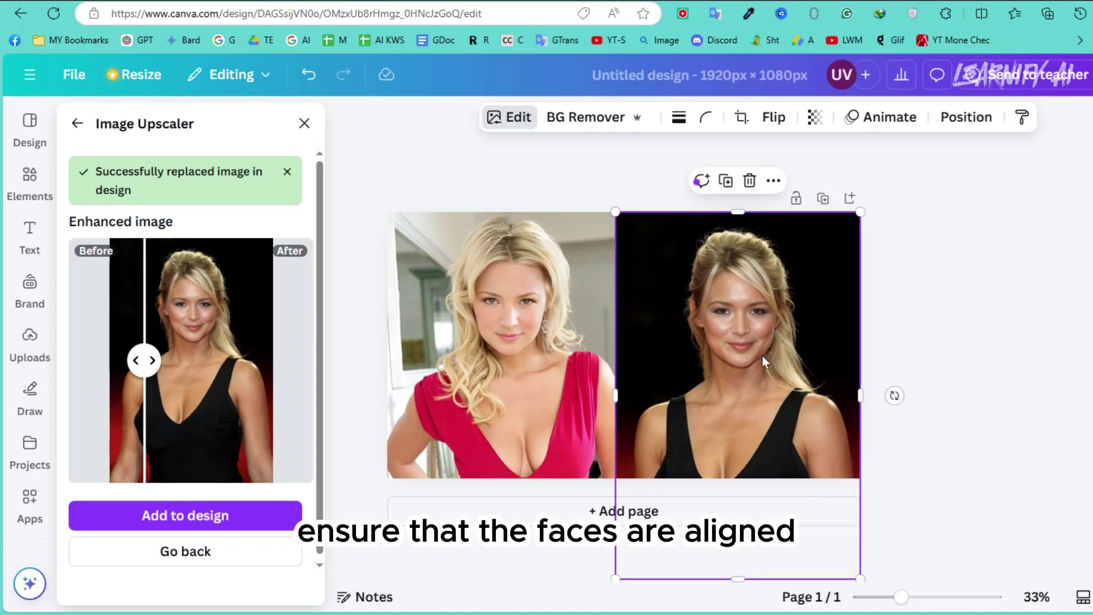
left_click_drag(764, 361, 769, 340)
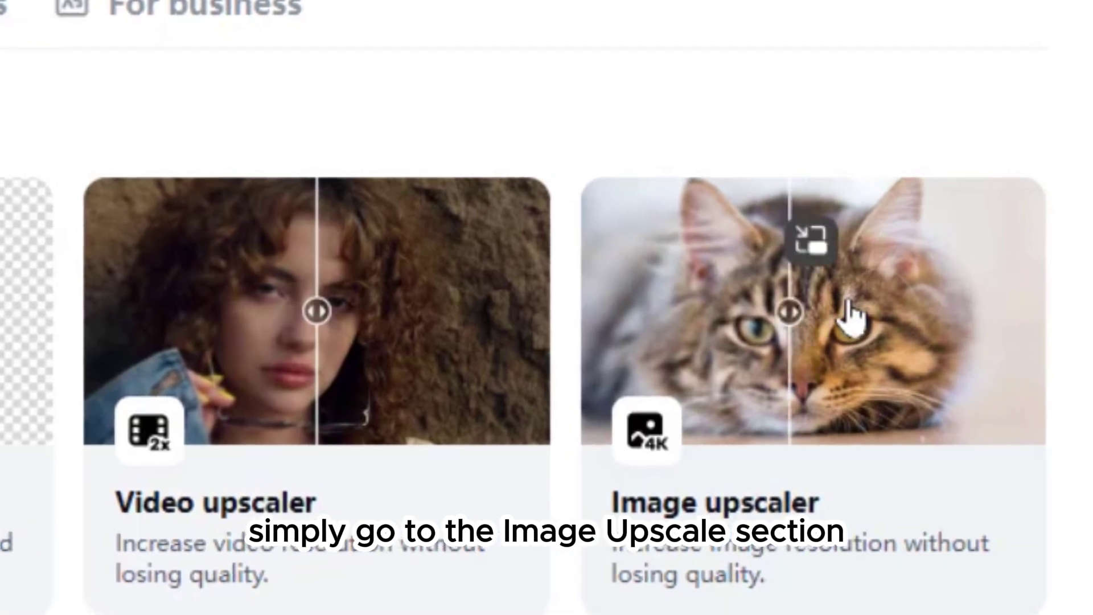
Step: Open the Image upscaler tool on CapCut Web's magic tools page
left_click(862, 304)
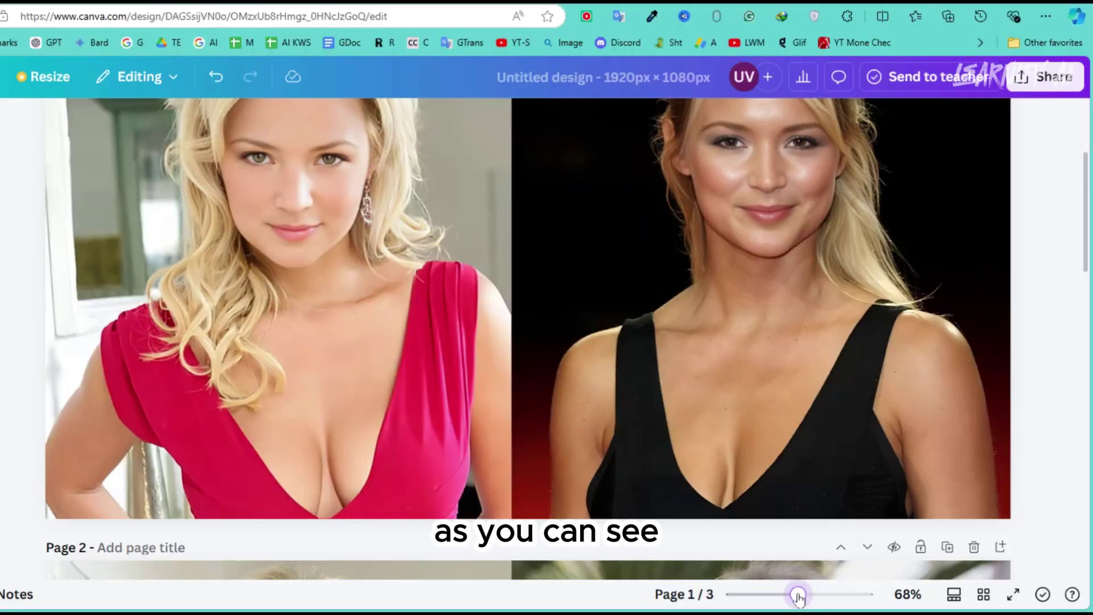
Step: Review the design's pages and bring up the PNG download settings
left_click_drag(796, 596, 792, 595)
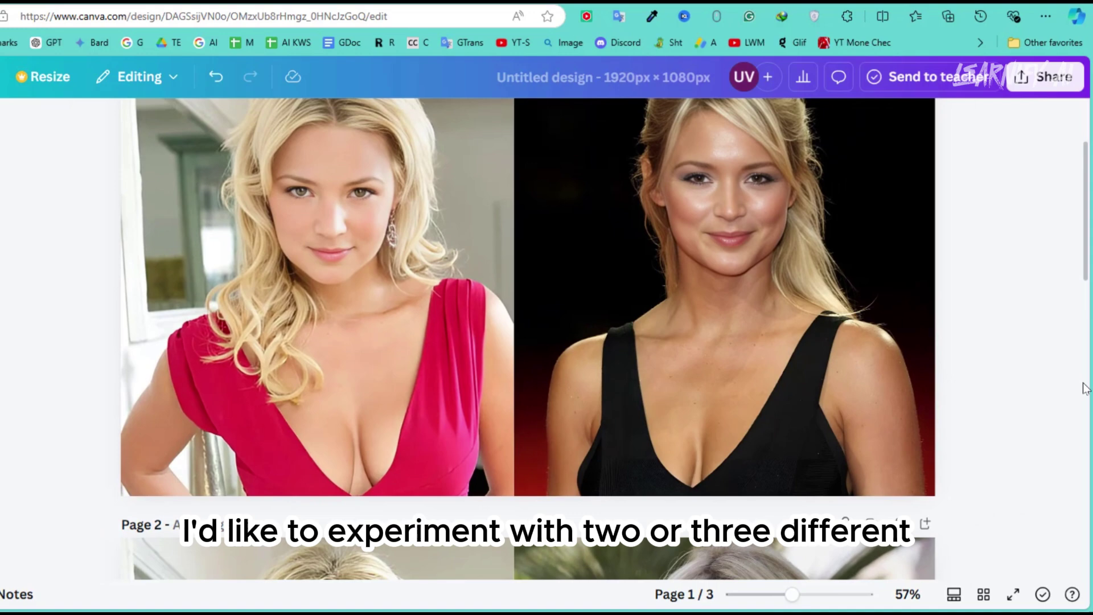
scroll(1071, 391, "up", 1)
scroll(1071, 391, "down", 12)
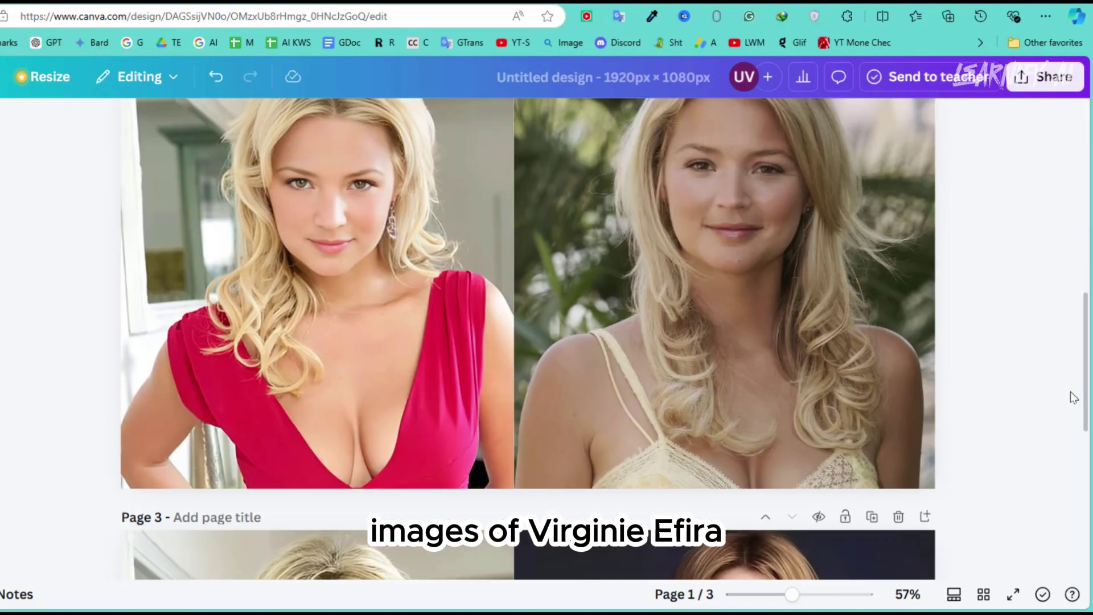
scroll(1072, 393, "down", 2)
scroll(1072, 393, "up", 3)
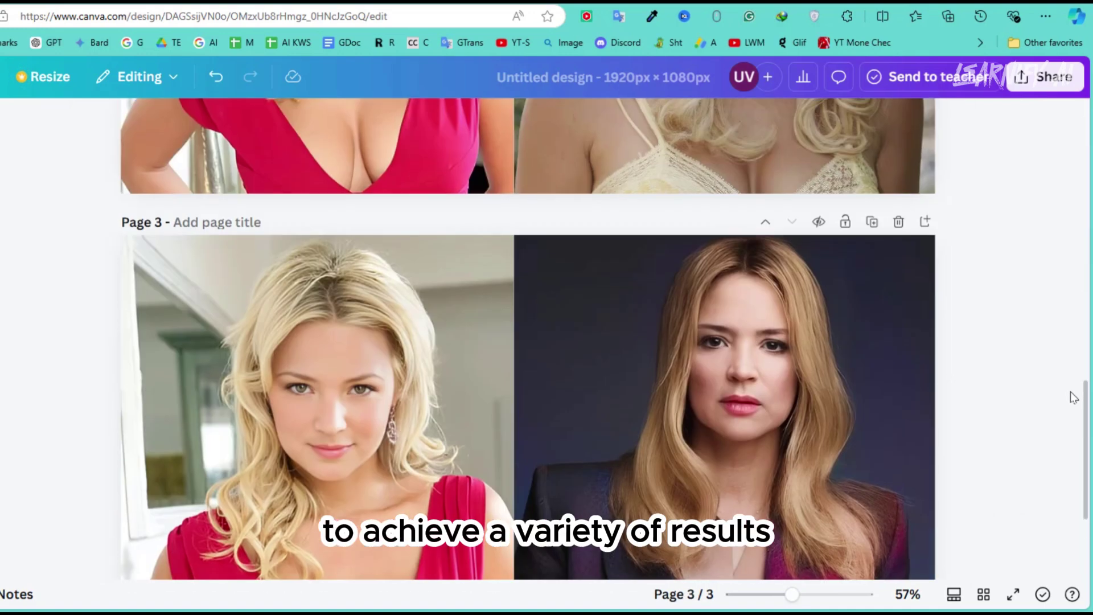
left_click(1048, 77)
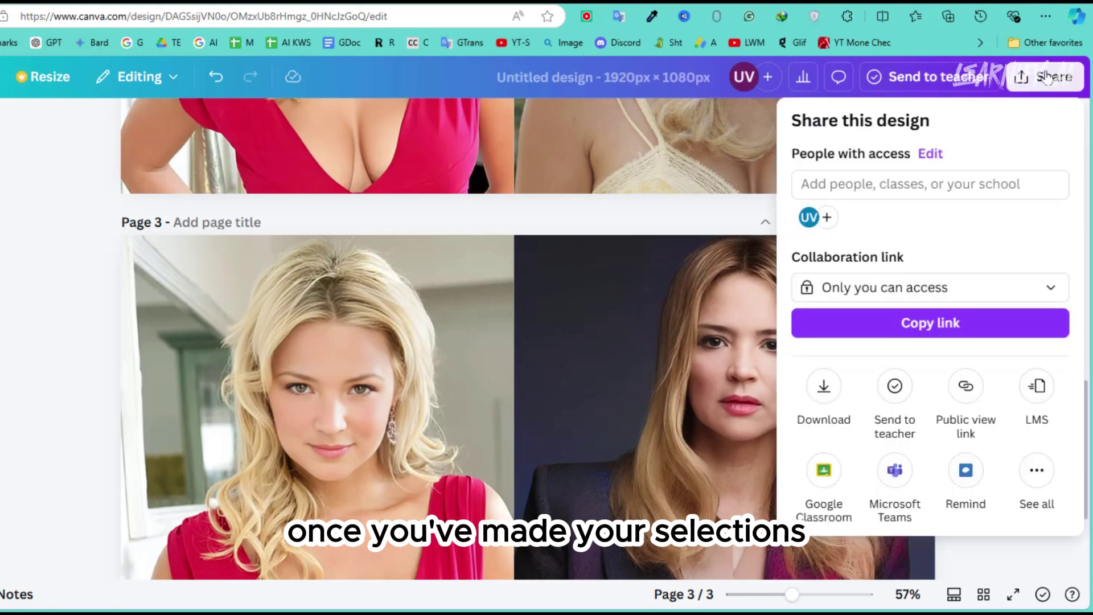
left_click(827, 388)
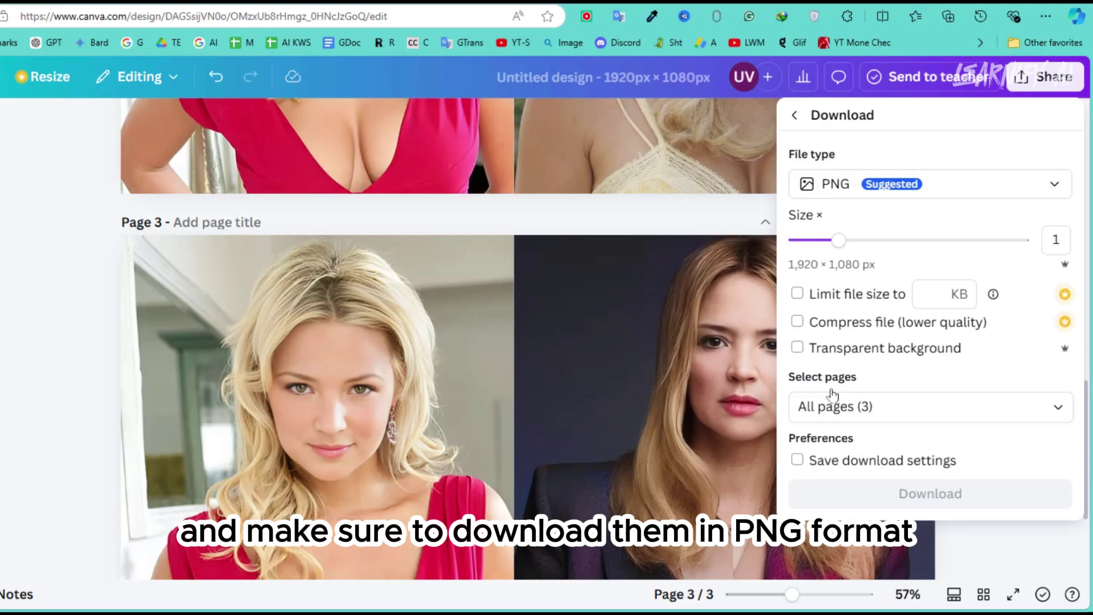
Step: Limit the download to page 3 only and save the PNG file
left_click(1060, 411)
left_click(1045, 165)
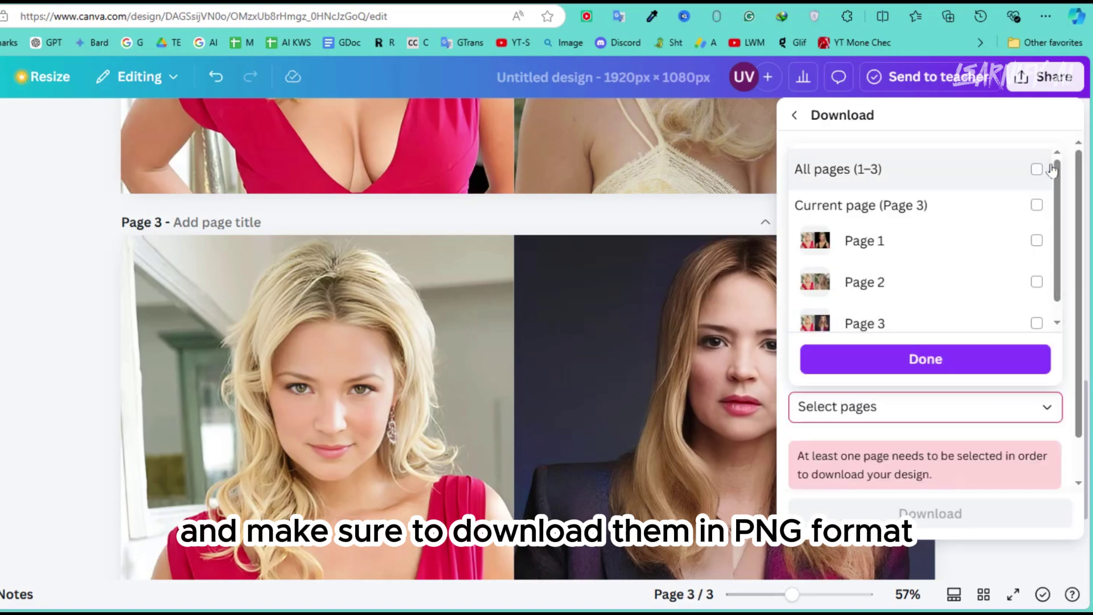
left_click(1045, 185)
left_click(930, 359)
left_click(947, 494)
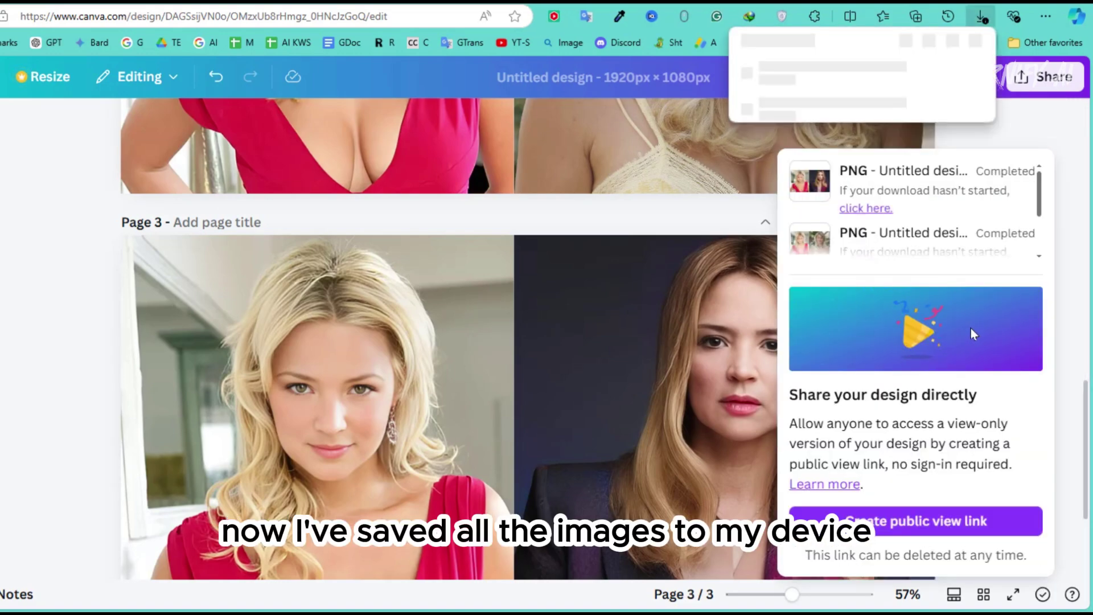
left_click(940, 91)
Step: Search Google for 'vidu studio'
type("v")
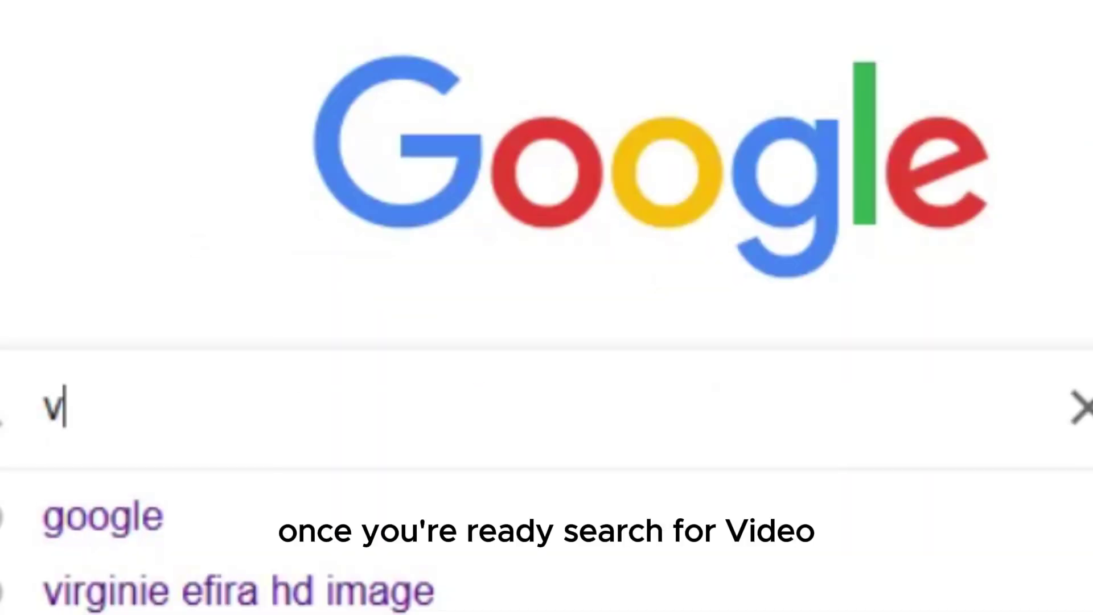
type("idu studio")
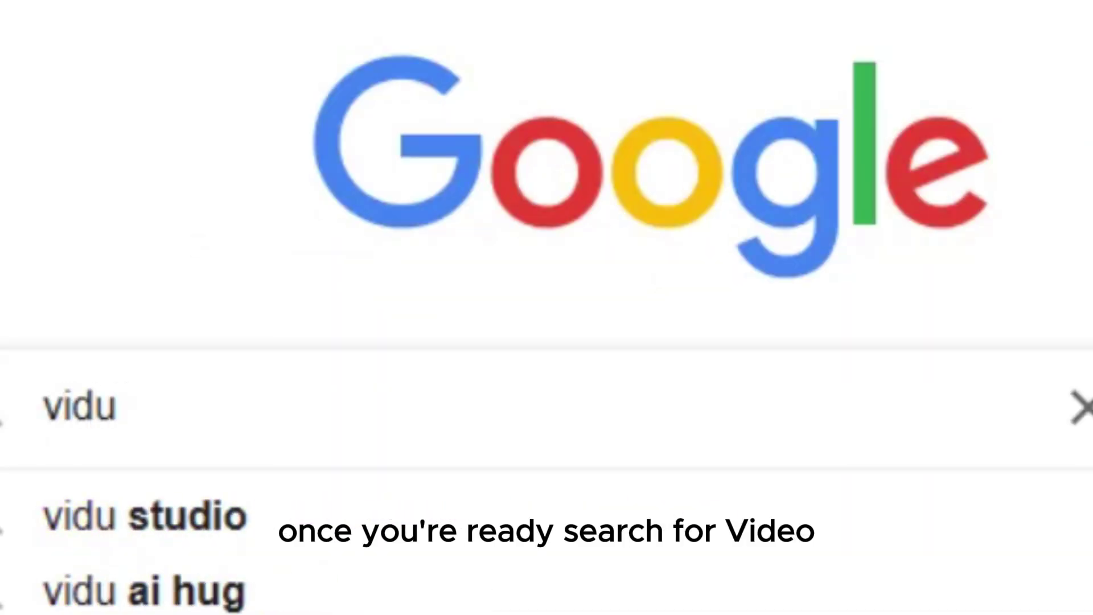
key("Return")
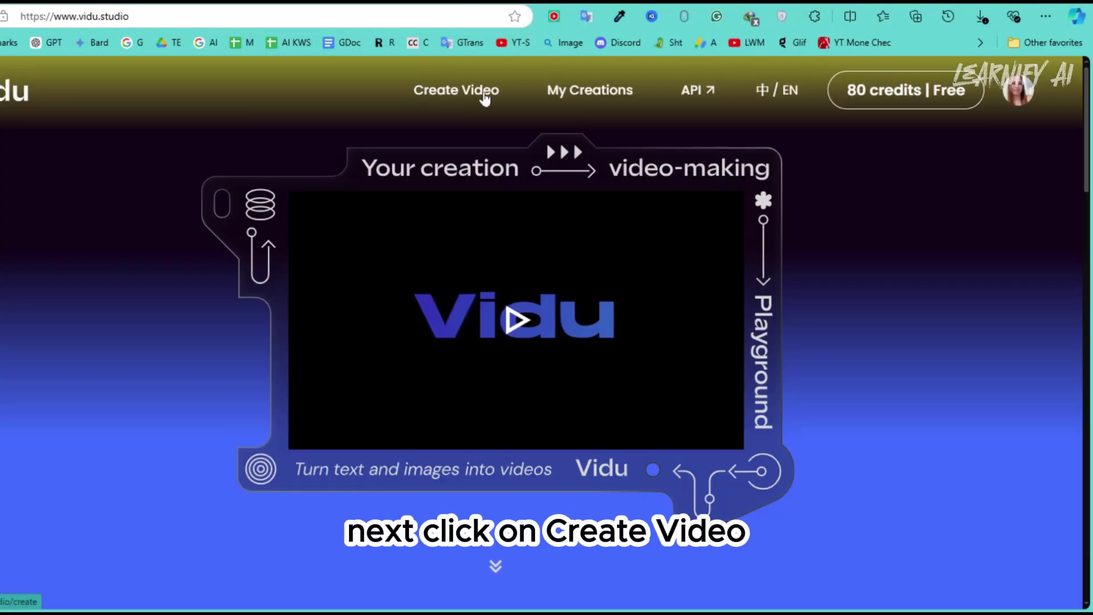
Step: Upload Untitled design.png in Image to Video mode and enter the 'both hugging each others' prompt
left_click(457, 92)
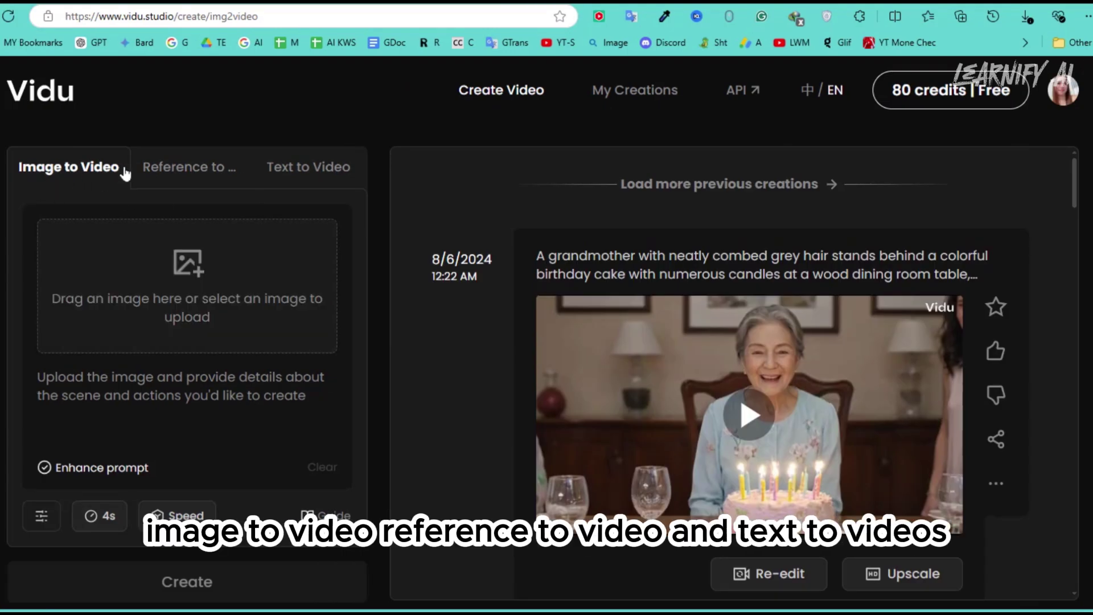
left_click(196, 183)
left_click(52, 168)
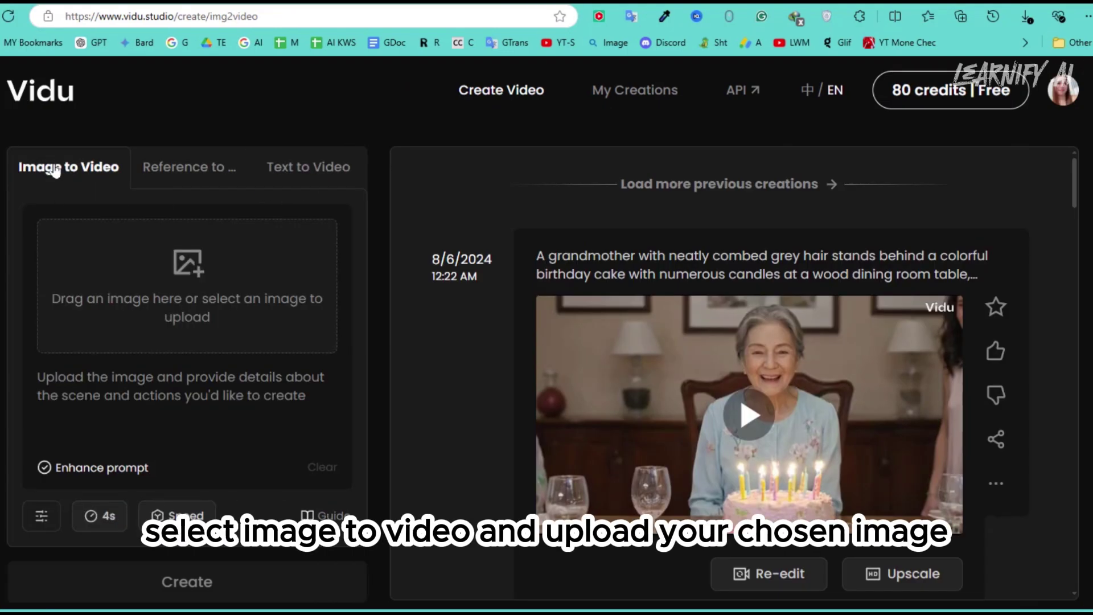
left_click(78, 222)
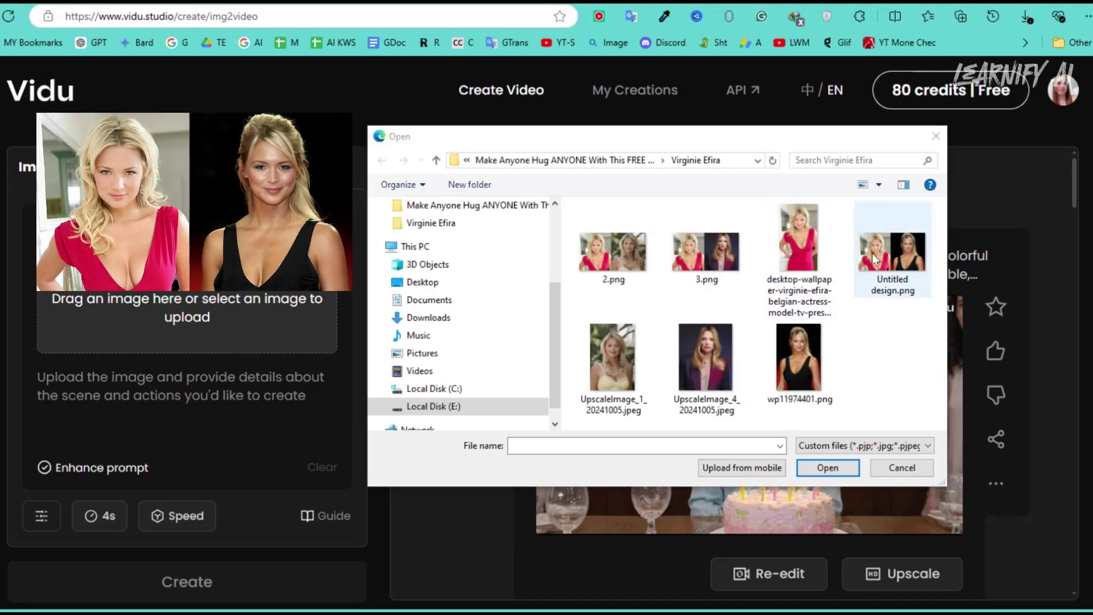
double_click(875, 257)
type("both hugging each others")
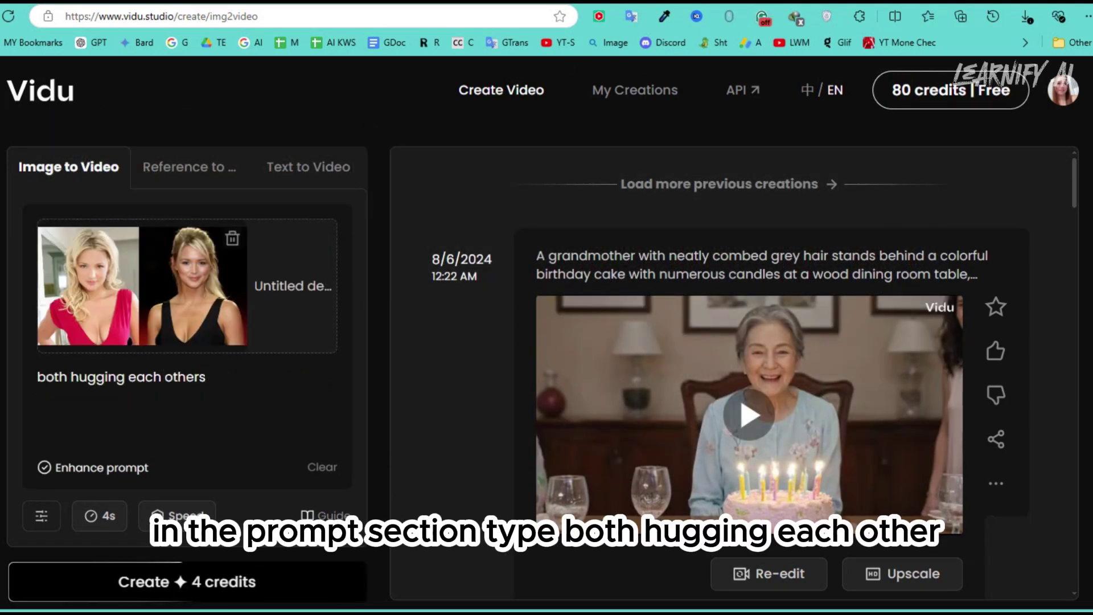
scroll(110, 567, "down", 1)
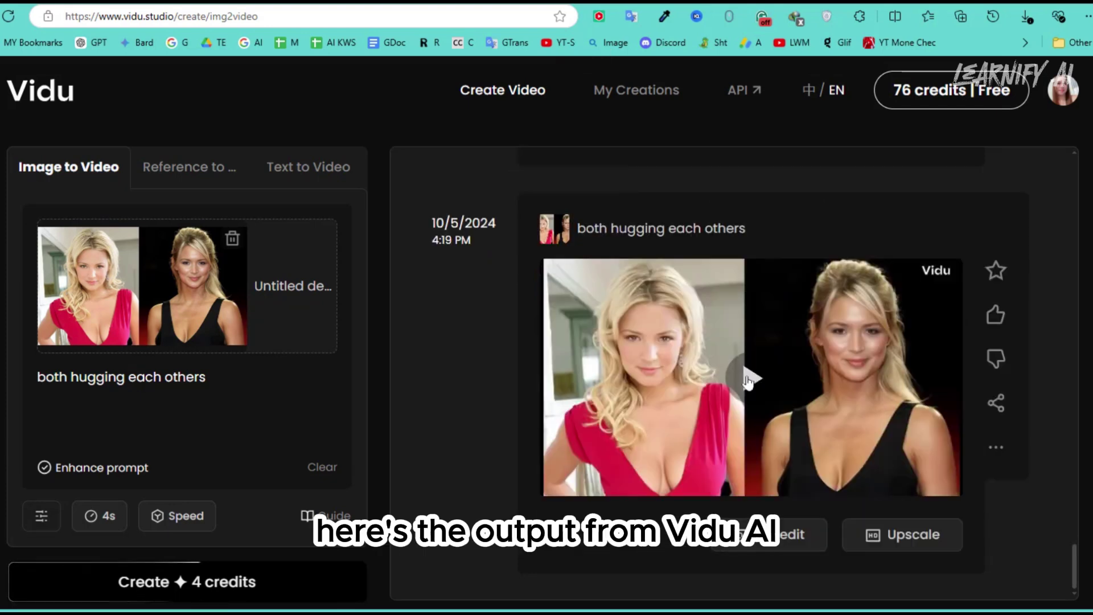
Step: Play the finished 4-second 'both hugging each others' clip
left_click(748, 380)
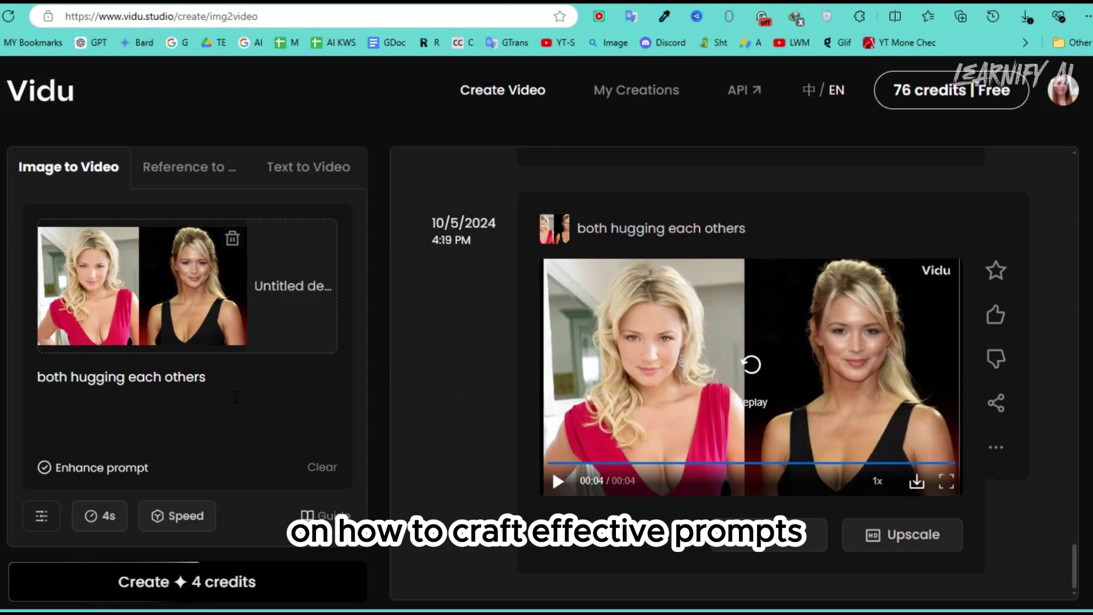
Step: Reword the prompt to 'people hug each other' and play the resulting hug clip
left_click_drag(37, 377, 125, 377)
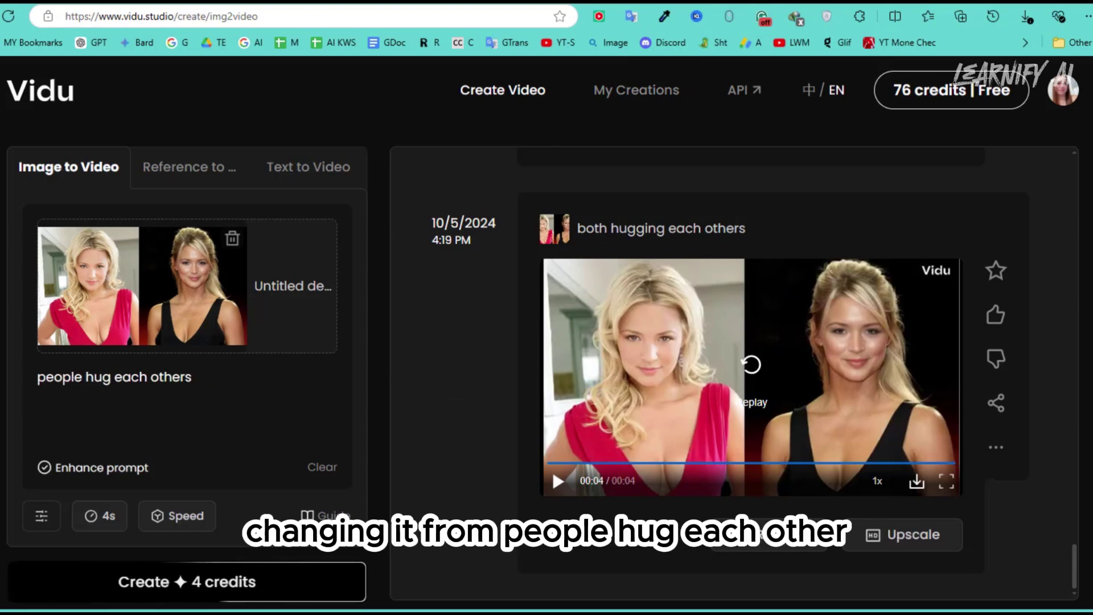
key("BackSpace")
left_click_drag(579, 244, 726, 244)
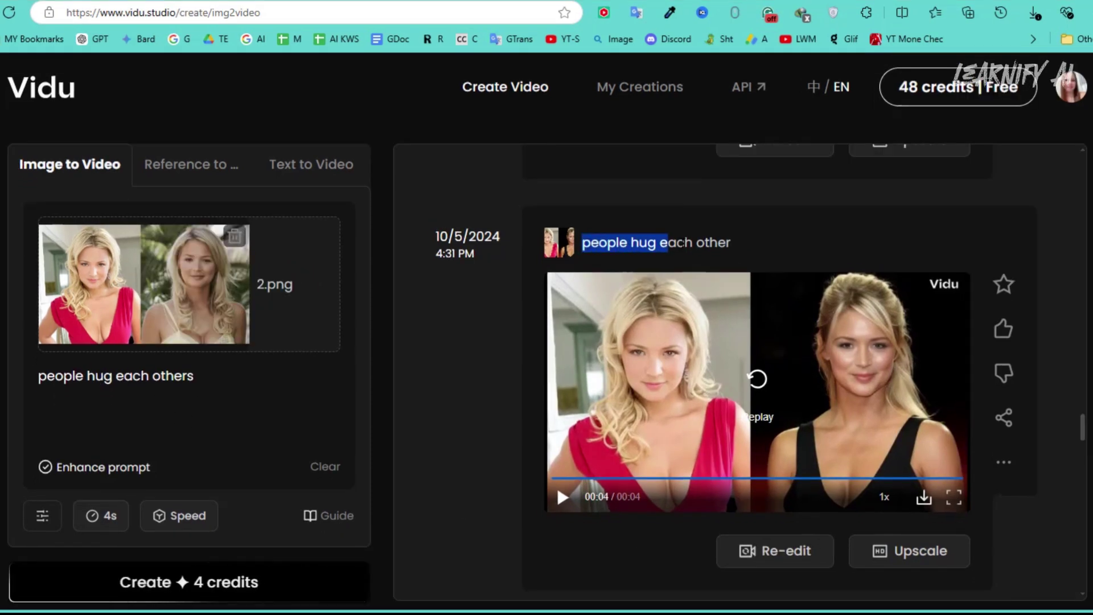
left_click(558, 497)
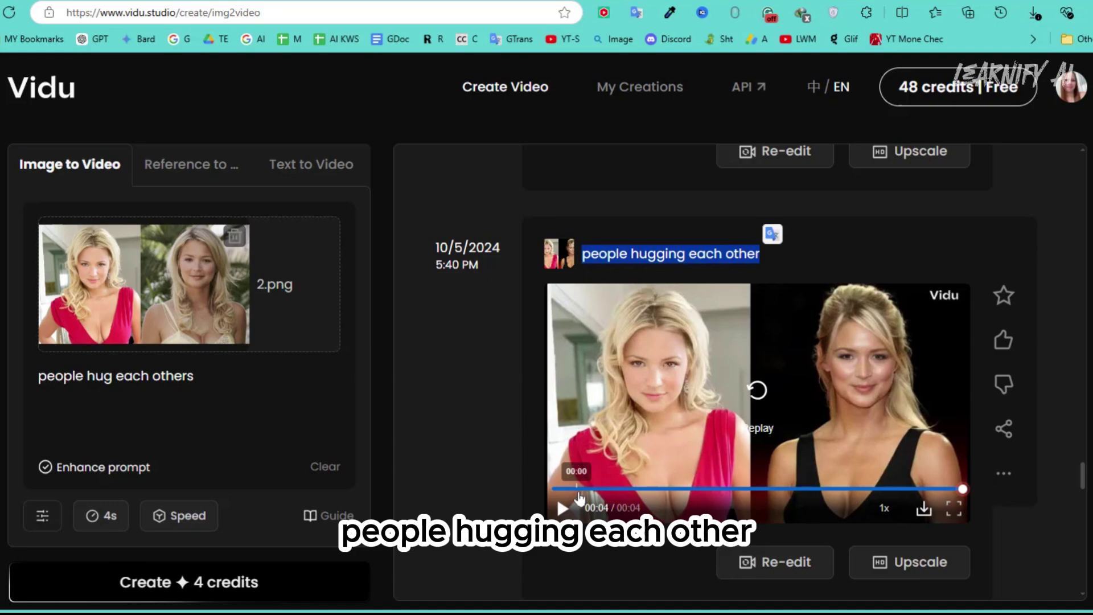
Step: Replay the 'people hugging each other' clip and scroll through the later results
left_click(561, 508)
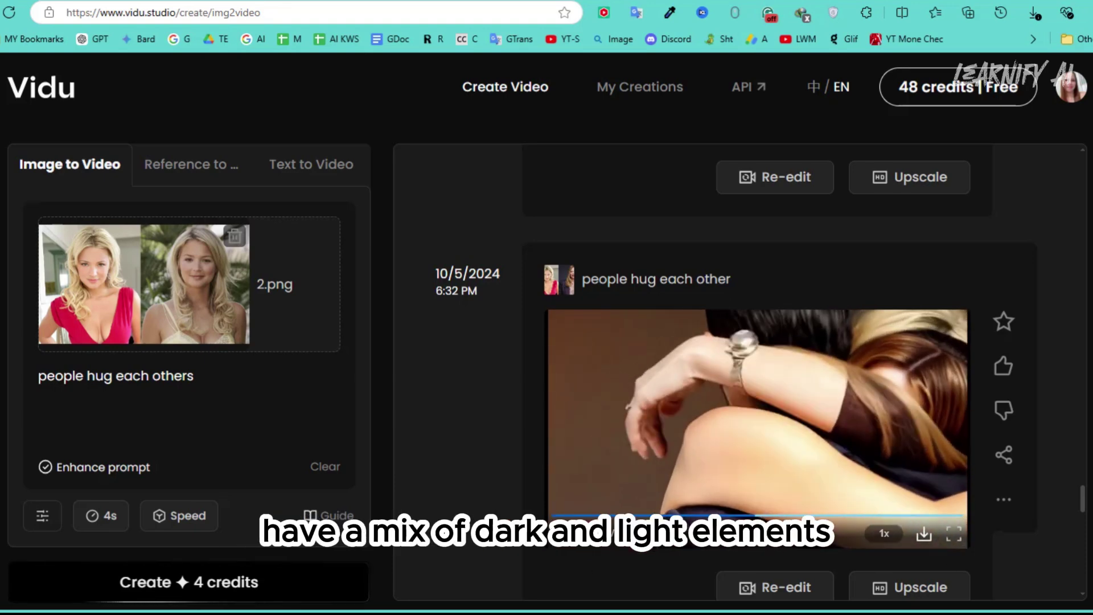
left_click_drag(1087, 495, 1086, 527)
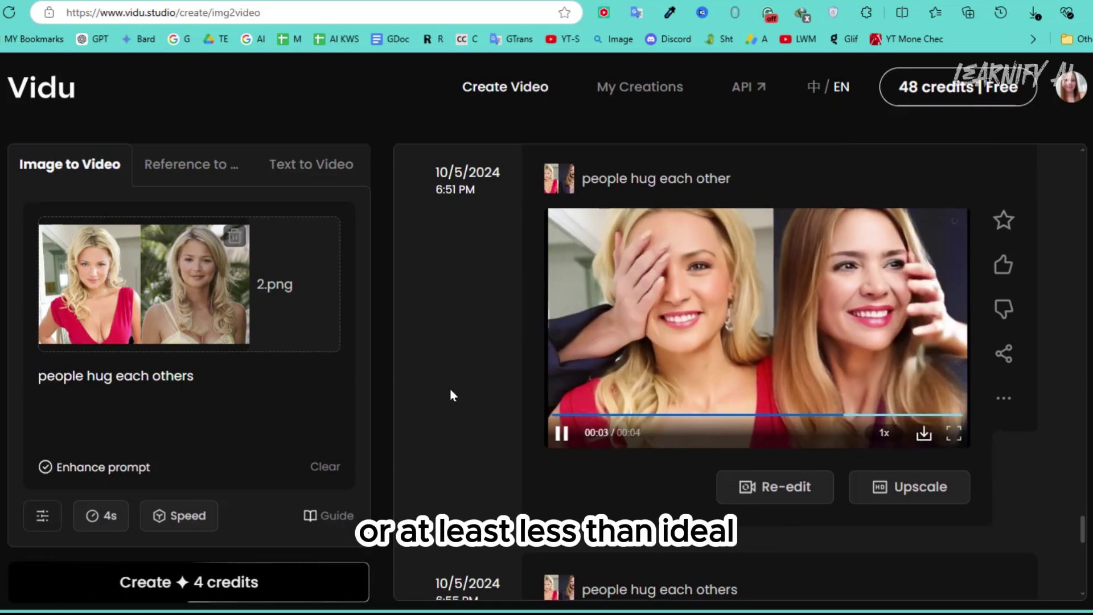
scroll(553, 403, "down", 5)
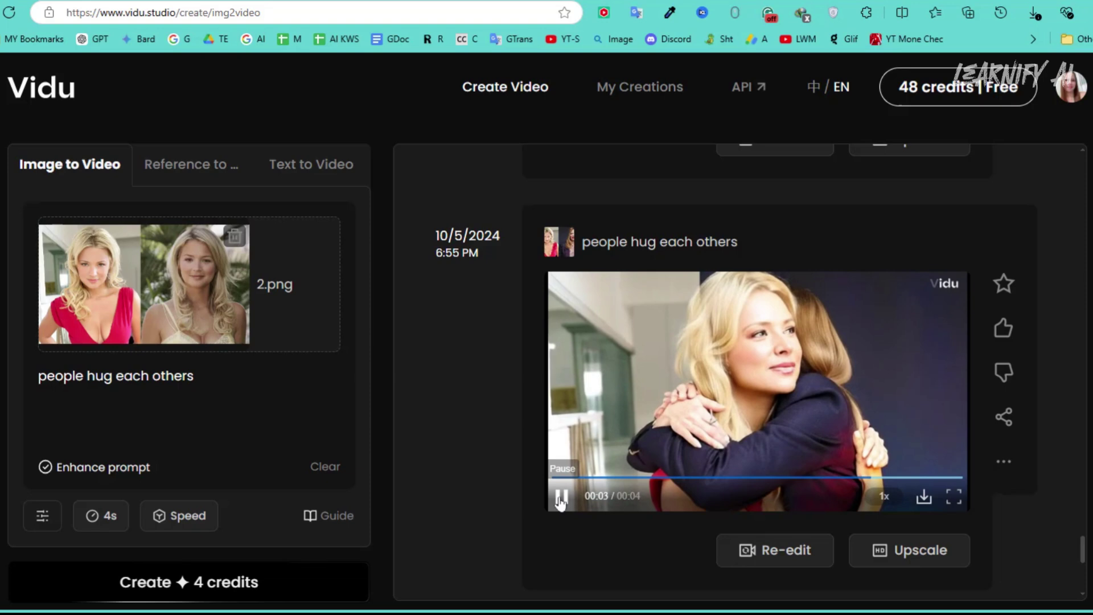
scroll(560, 503, "down", 5)
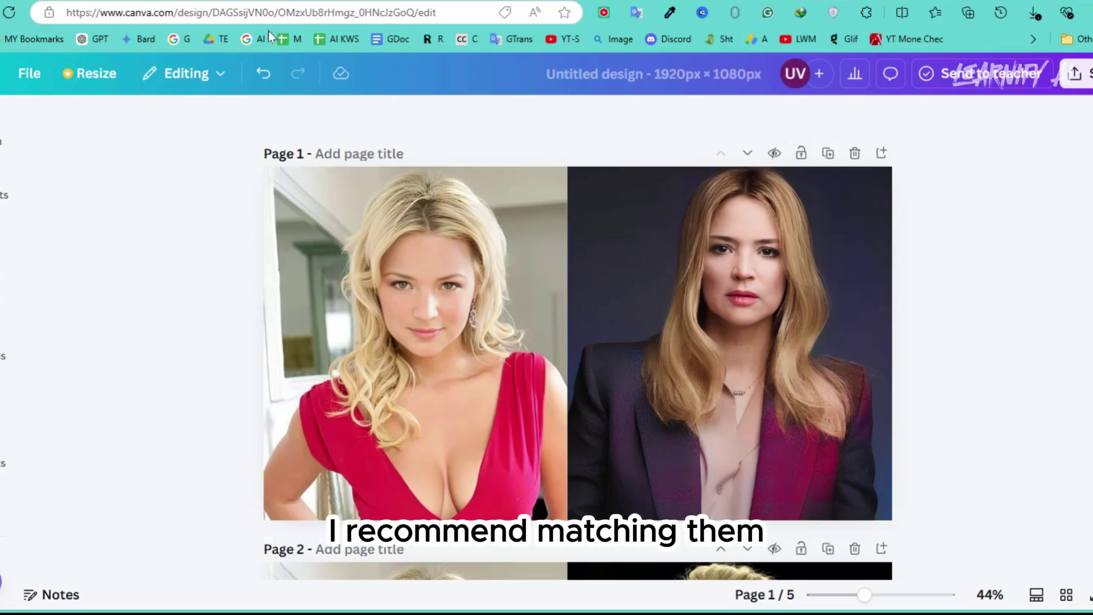
Step: Duplicate the portrait-pair page and remove the backgrounds of both the right and left portraits
left_click(829, 153)
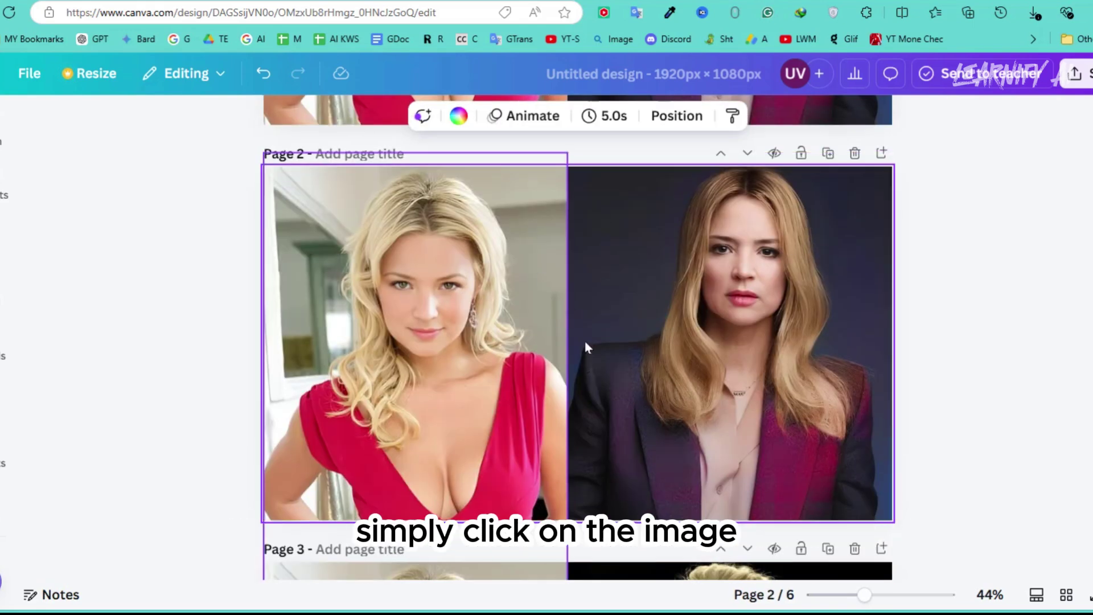
left_click(655, 327)
left_click(403, 118)
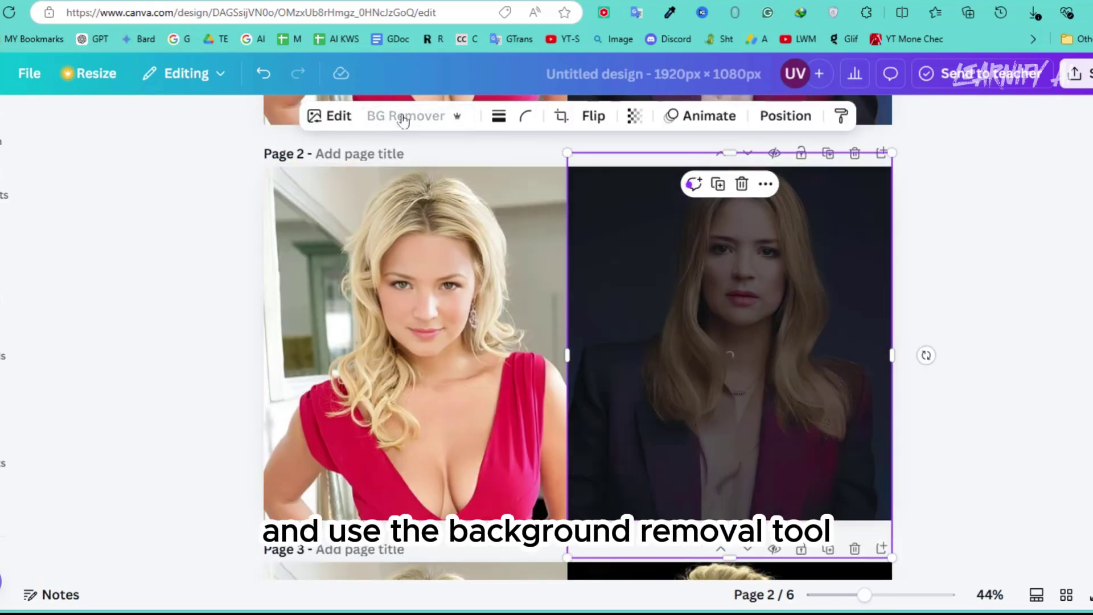
left_click(399, 319)
left_click(404, 115)
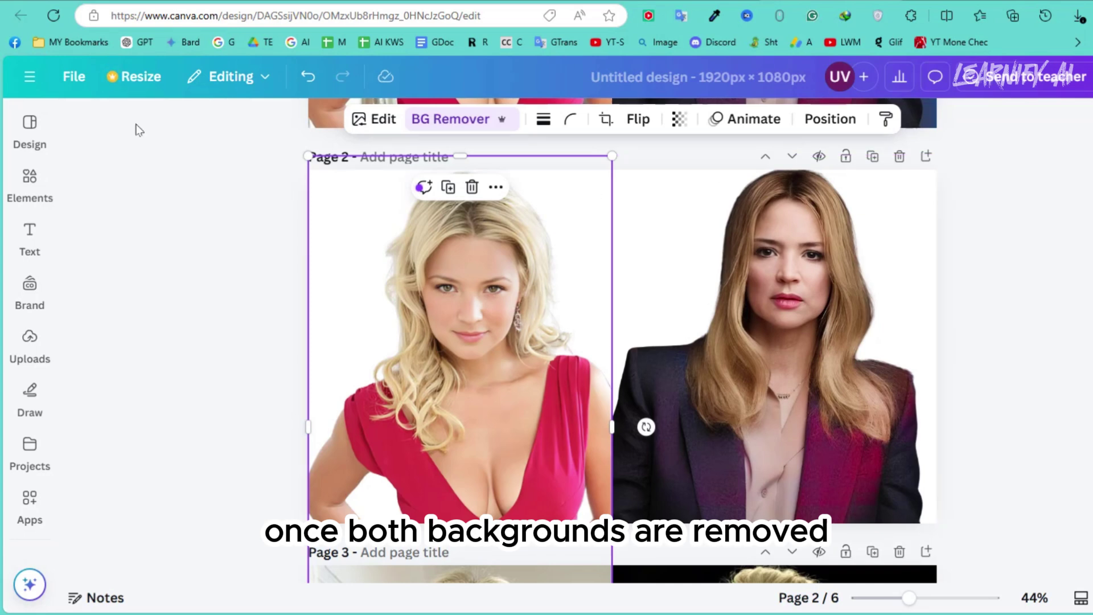
Step: Search Elements photos for 'drawing room background' and set a living-room photo as page 2's background
left_click(29, 182)
left_click(174, 124)
type("drawing room background")
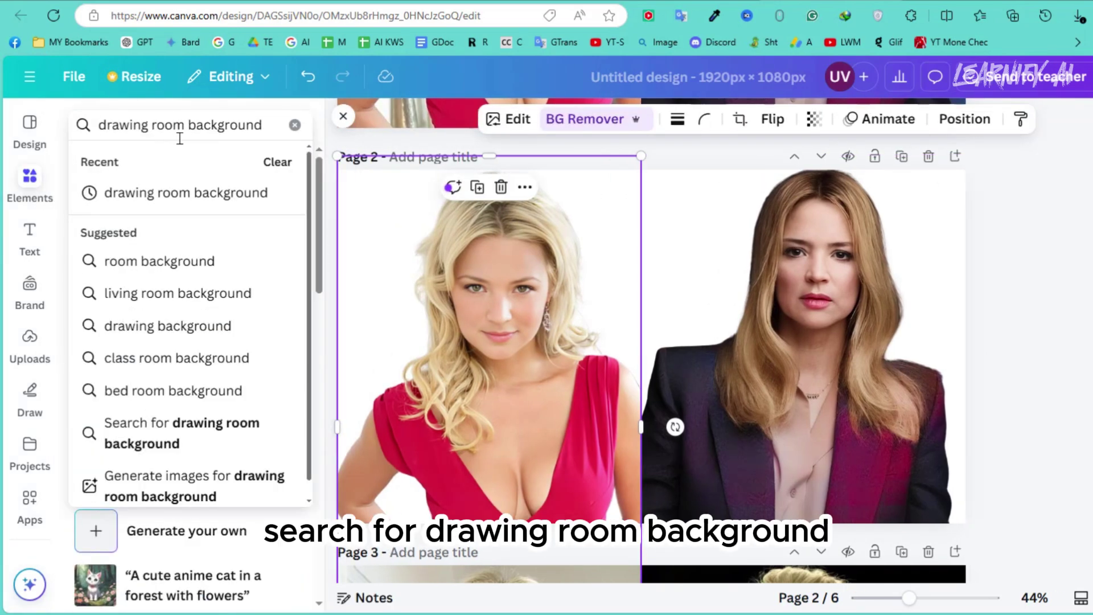
left_click(213, 194)
left_click(193, 161)
scroll(154, 529, "down", 5)
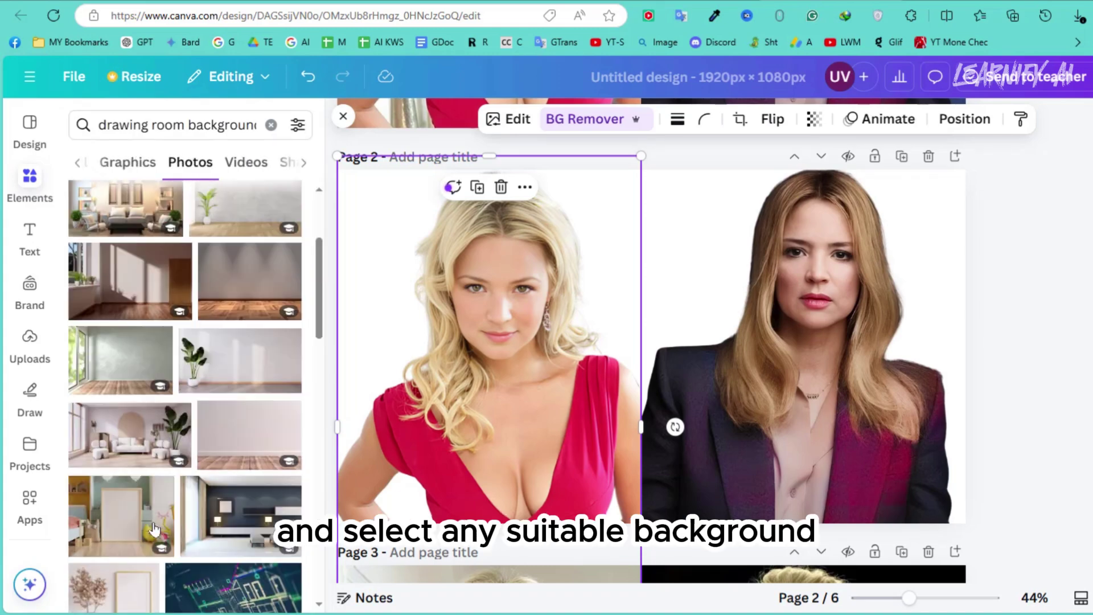
scroll(153, 530, "up", 5)
left_click(125, 371)
right_click(650, 318)
left_click(740, 520)
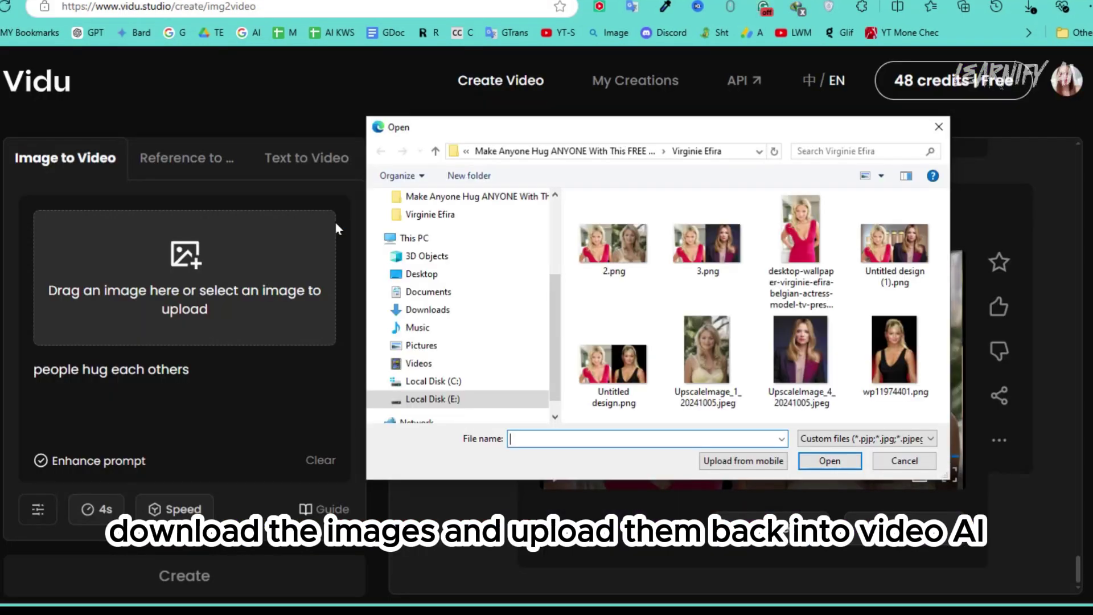
Step: Upload Untitled design (1).png, reuse the copied 'people hug each others' prompt, generate the clip, and play it
double_click(894, 243)
left_click_drag(578, 206, 733, 206)
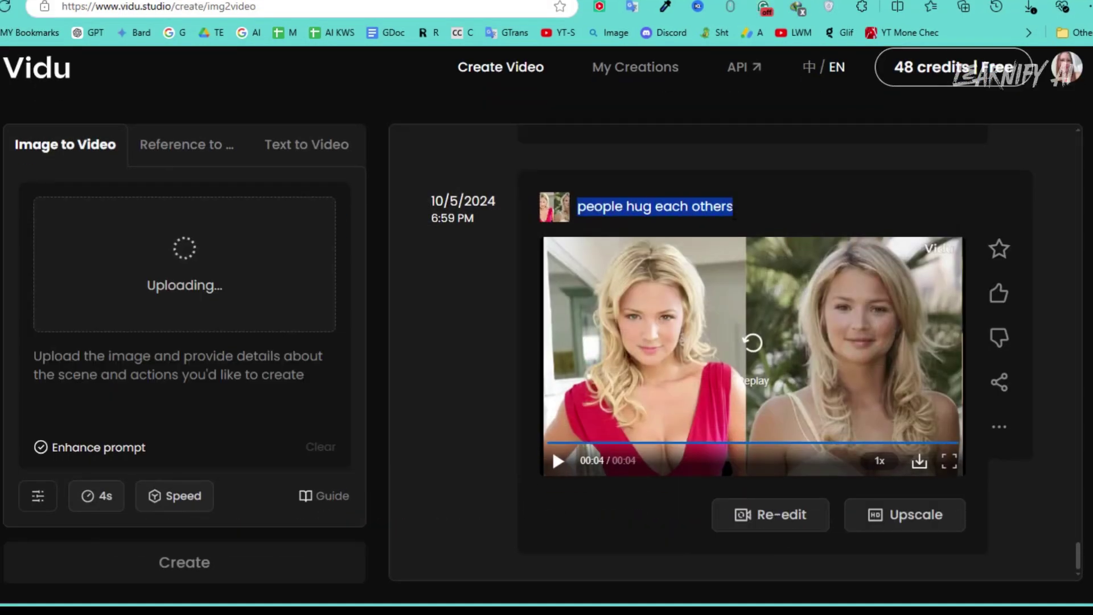
right_click(717, 206)
left_click(741, 217)
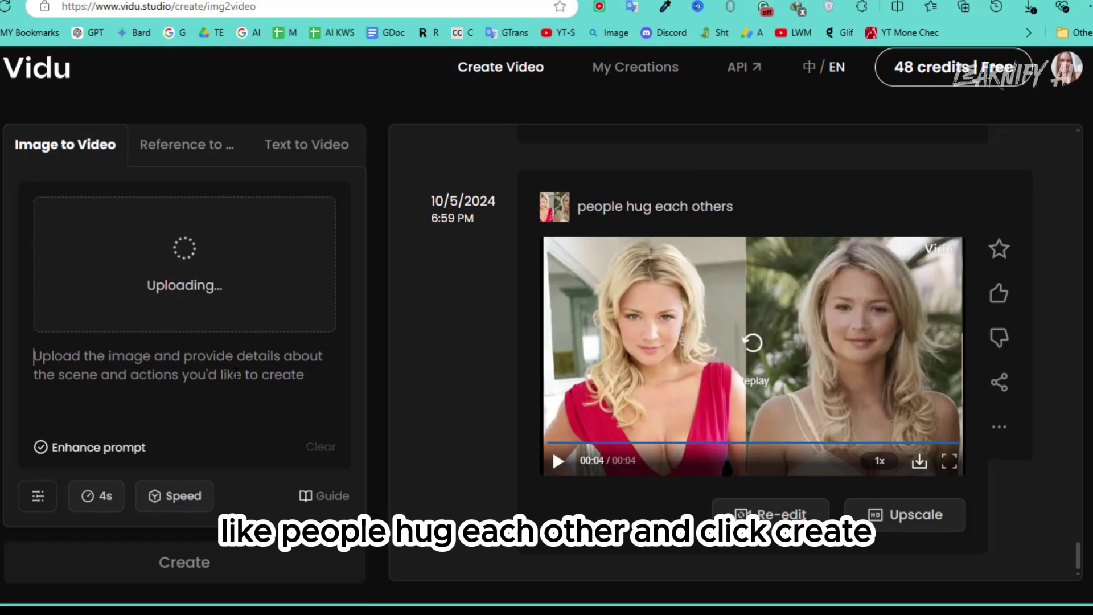
left_click(187, 569)
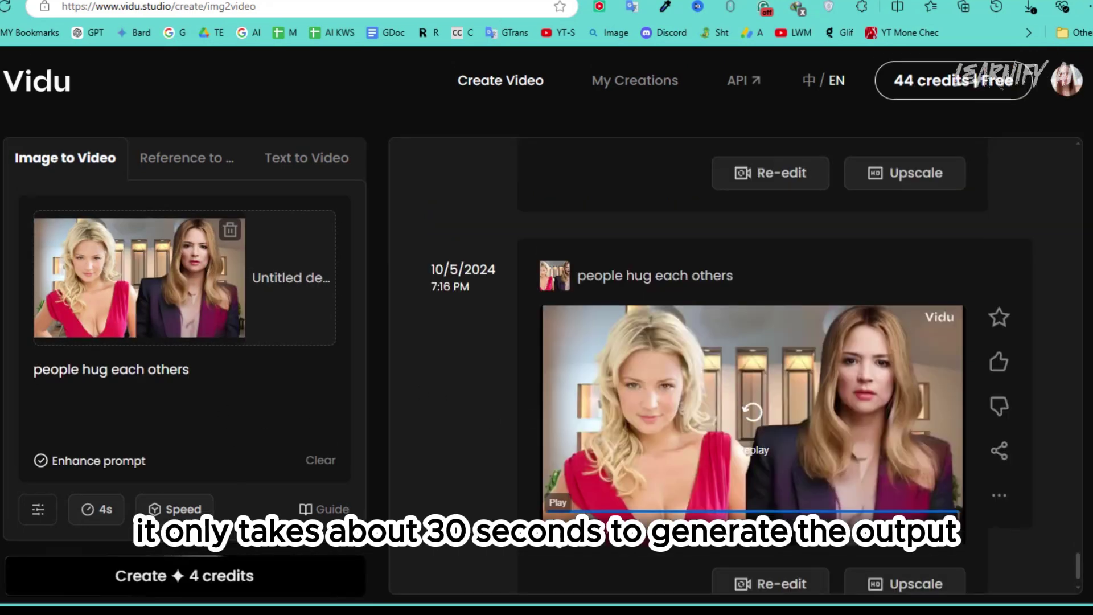
left_click(555, 527)
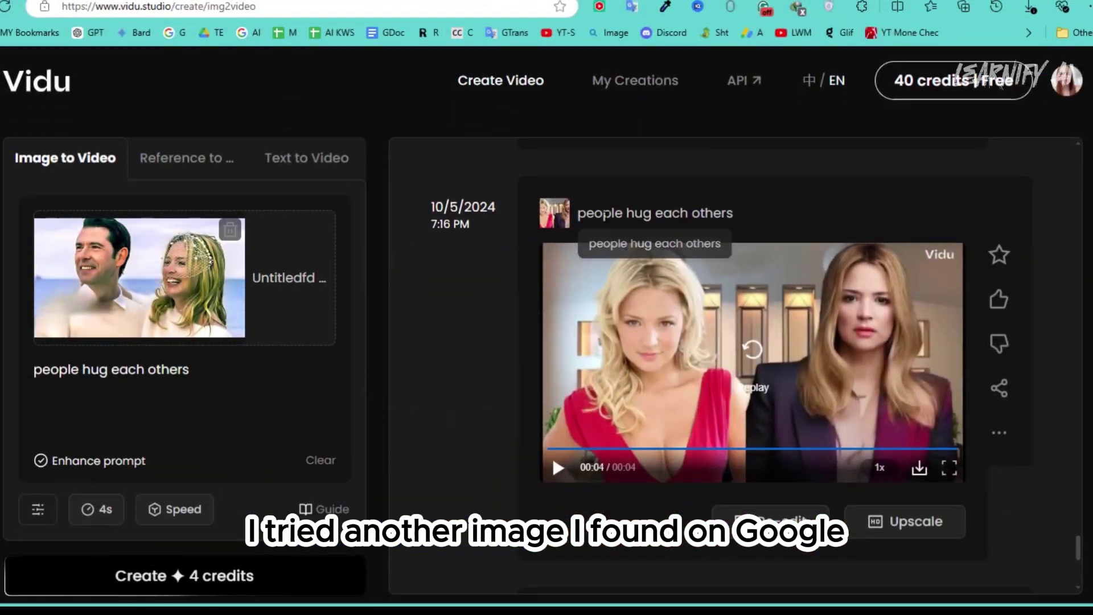
Step: Reuse the previous 'people hug each others' prompt and generate a clip from the beach couple photo
left_click_drag(578, 213, 735, 217)
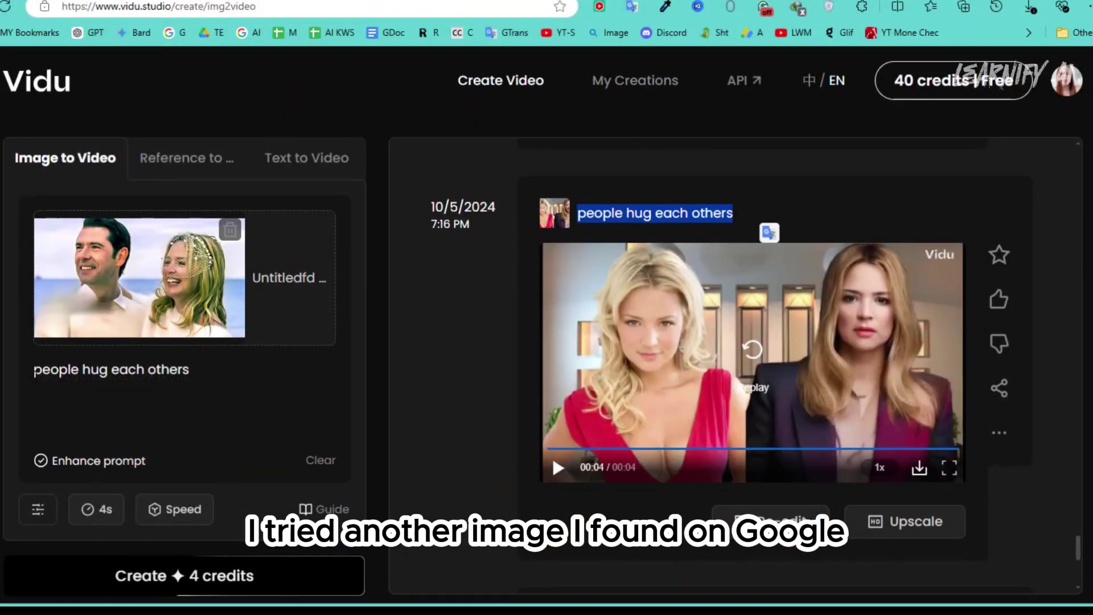
key("ctrl+a")
left_click(184, 576)
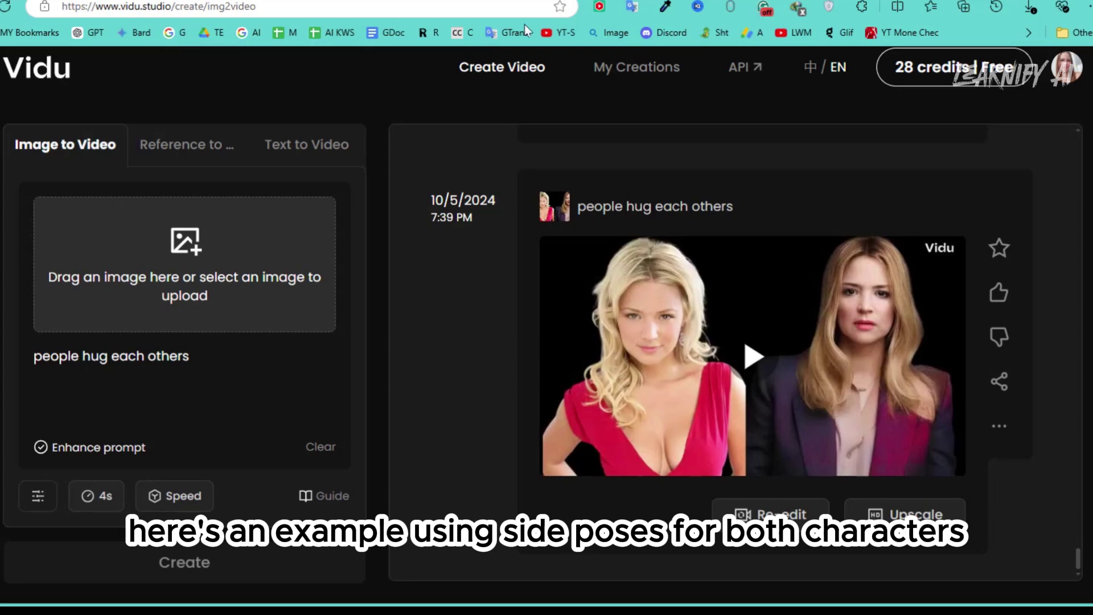
Step: Create a hug clip from the 5.png side-pose pair, then play and replay the result
left_click(211, 576)
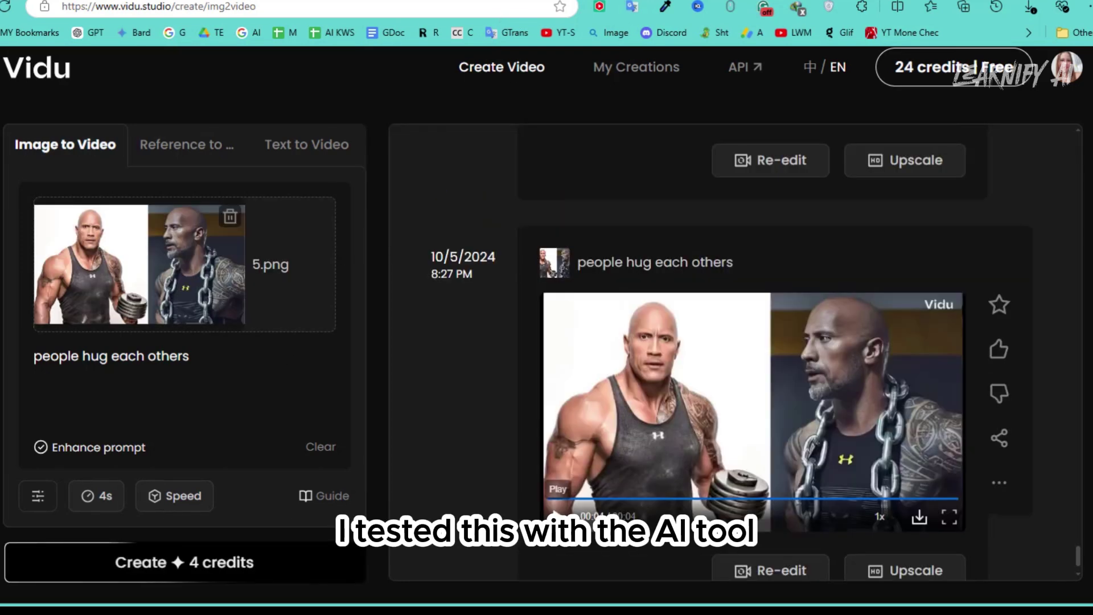
left_click(557, 516)
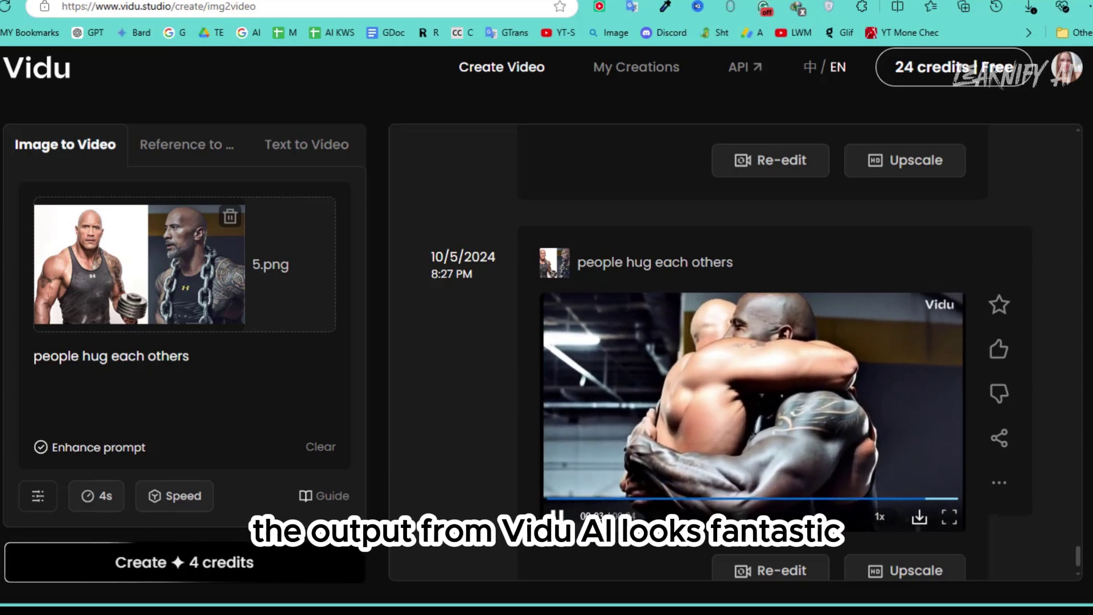
left_click(557, 516)
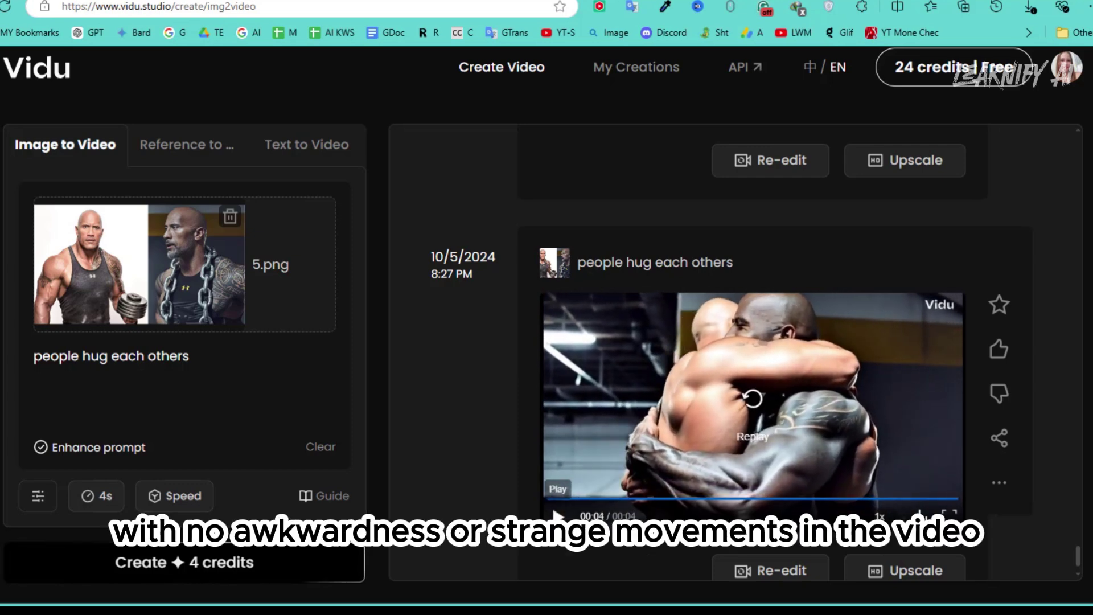
left_click(557, 516)
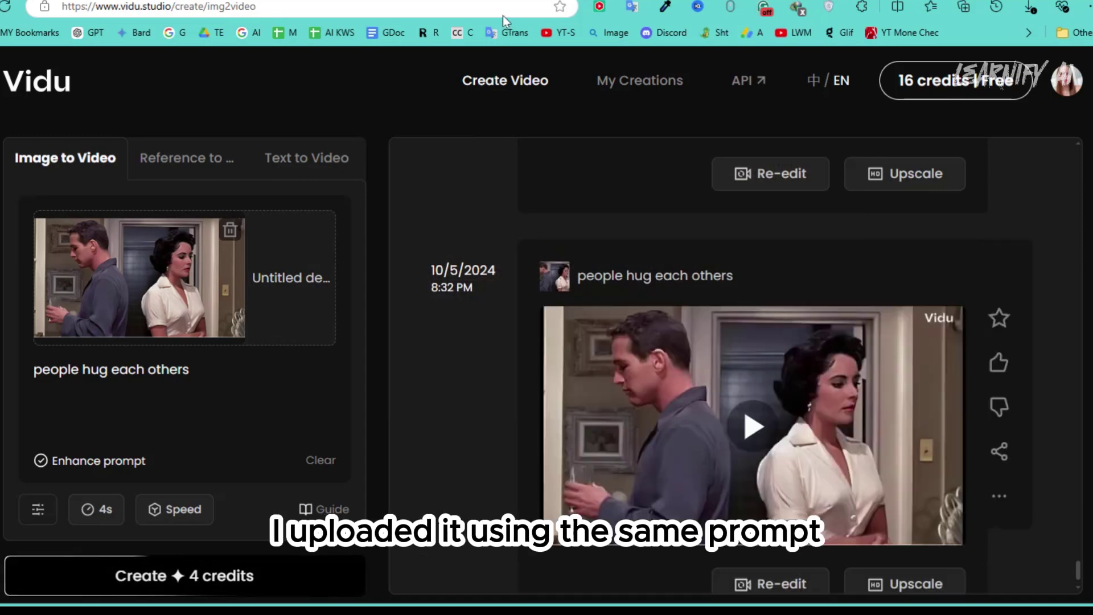
Step: Scroll to the 8:35 PM clip from the 2.png pair and play it
scroll(519, 389, "down", 1)
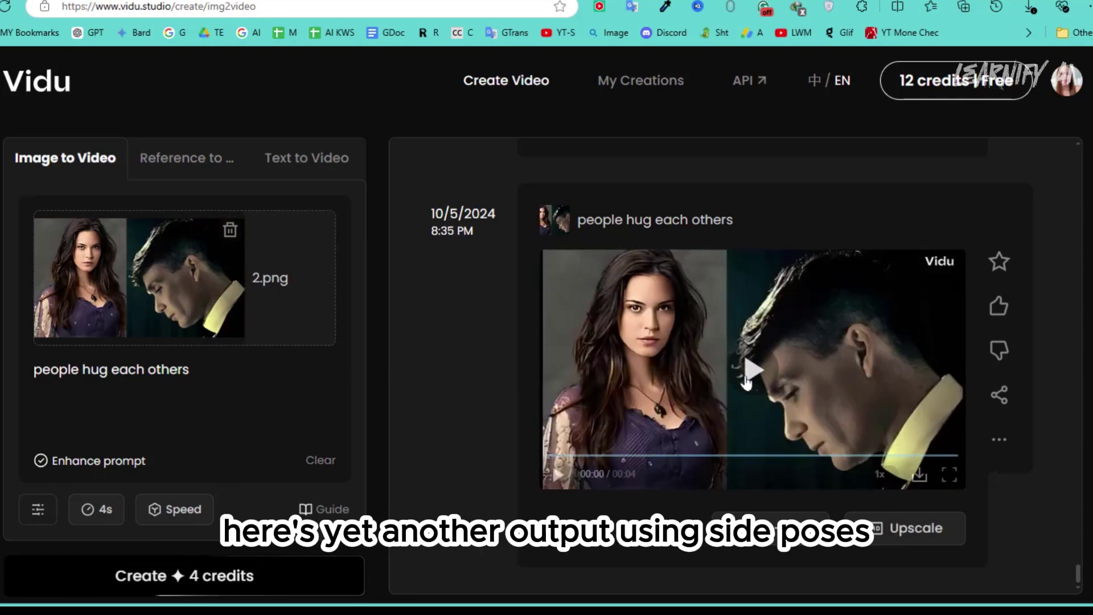
left_click(746, 382)
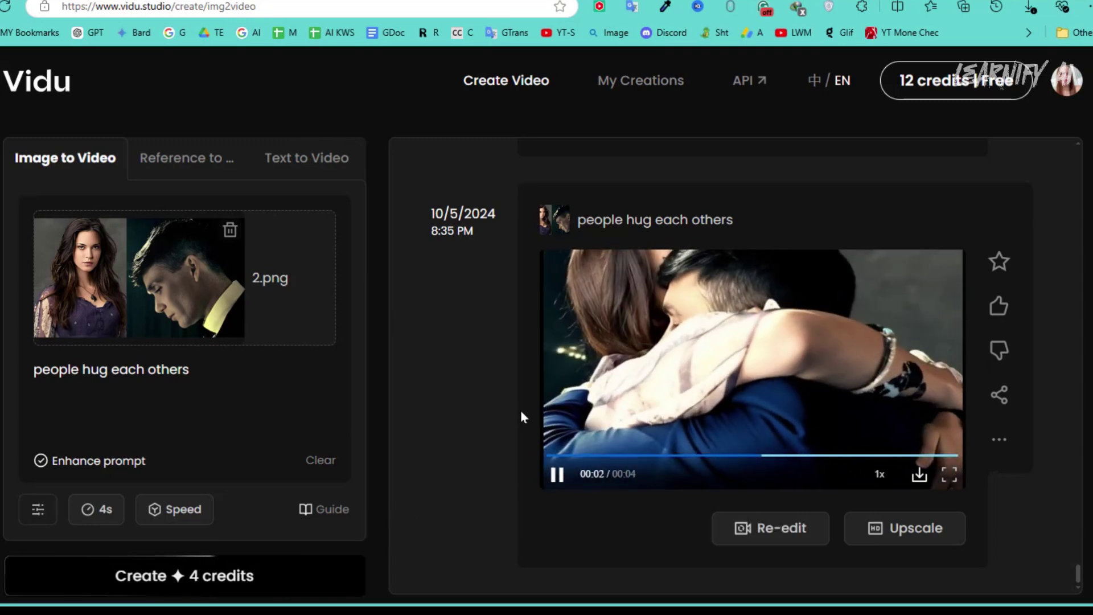